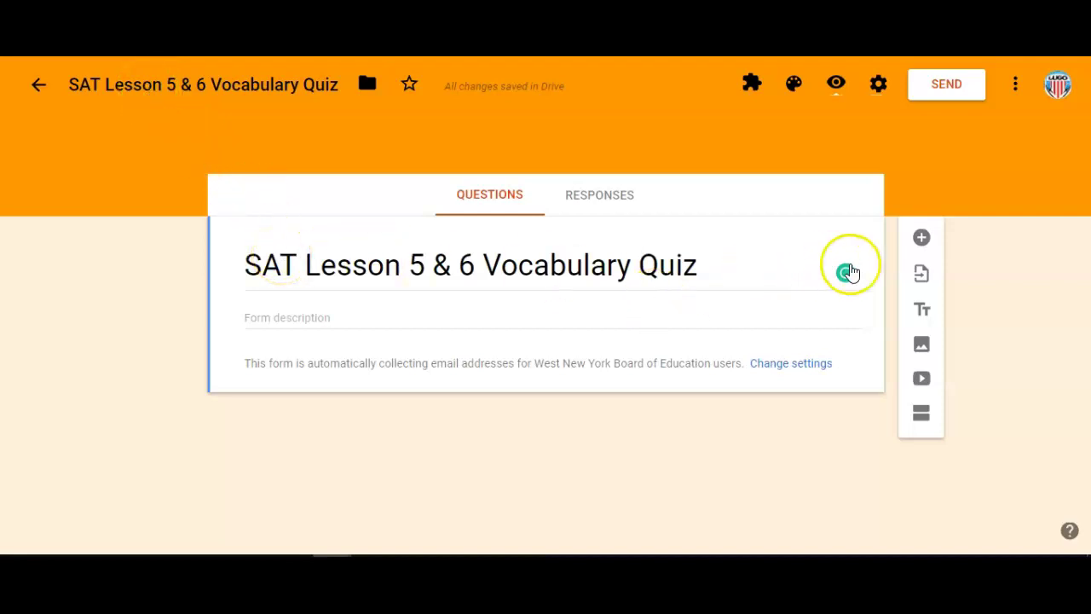
- Add a short-answer question titled First Name
{"action": "left_click", "coordinate": [923, 241]}
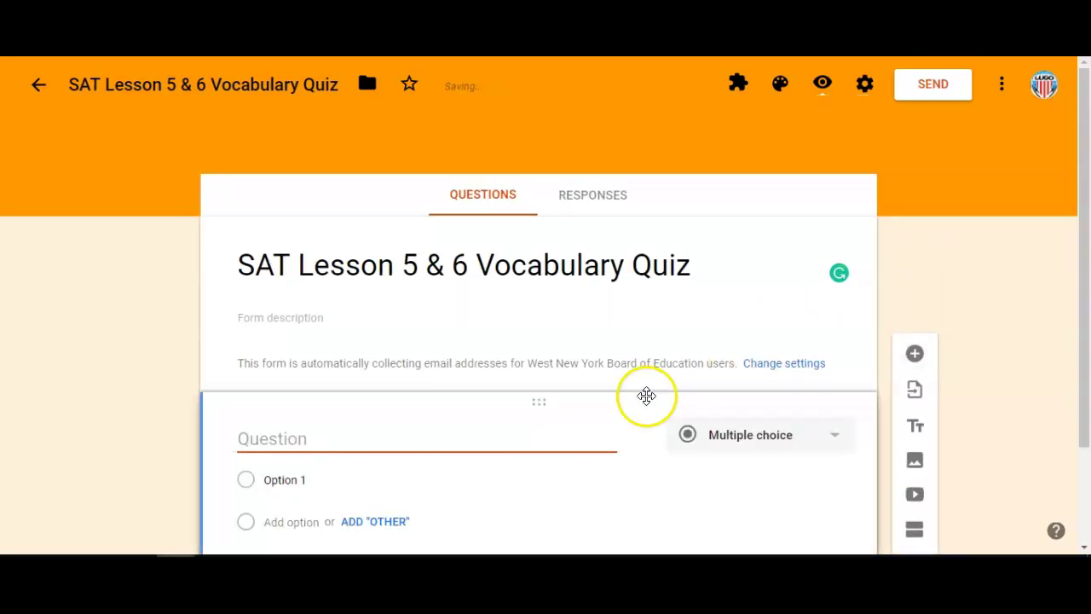
{"action": "mouse_move", "coordinate": [539, 469]}
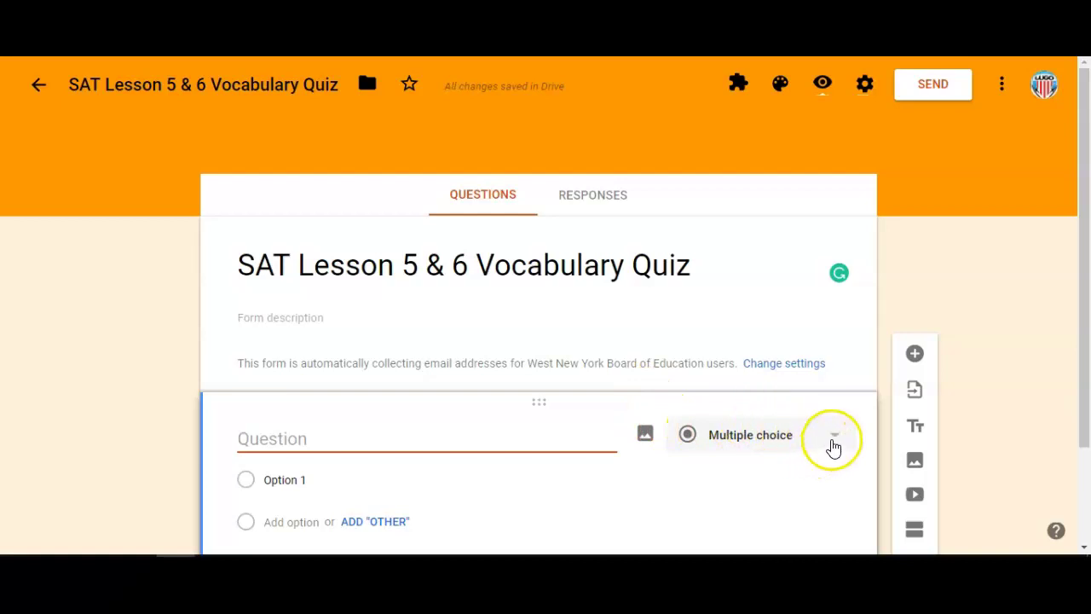
{"action": "left_click", "coordinate": [833, 445]}
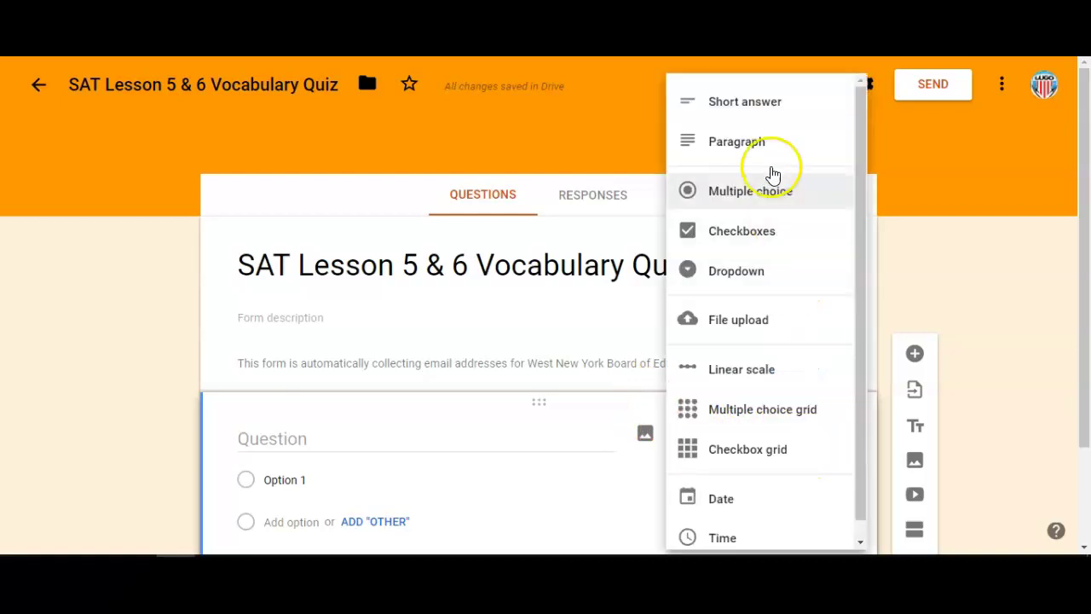
{"action": "left_click", "coordinate": [762, 104]}
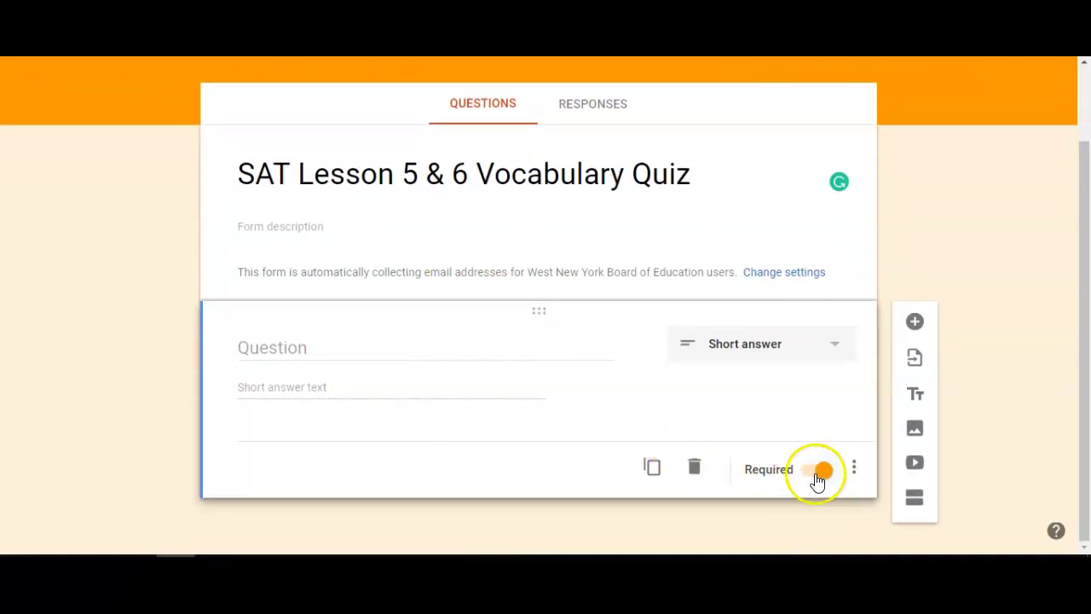
{"action": "left_click", "coordinate": [378, 353]}
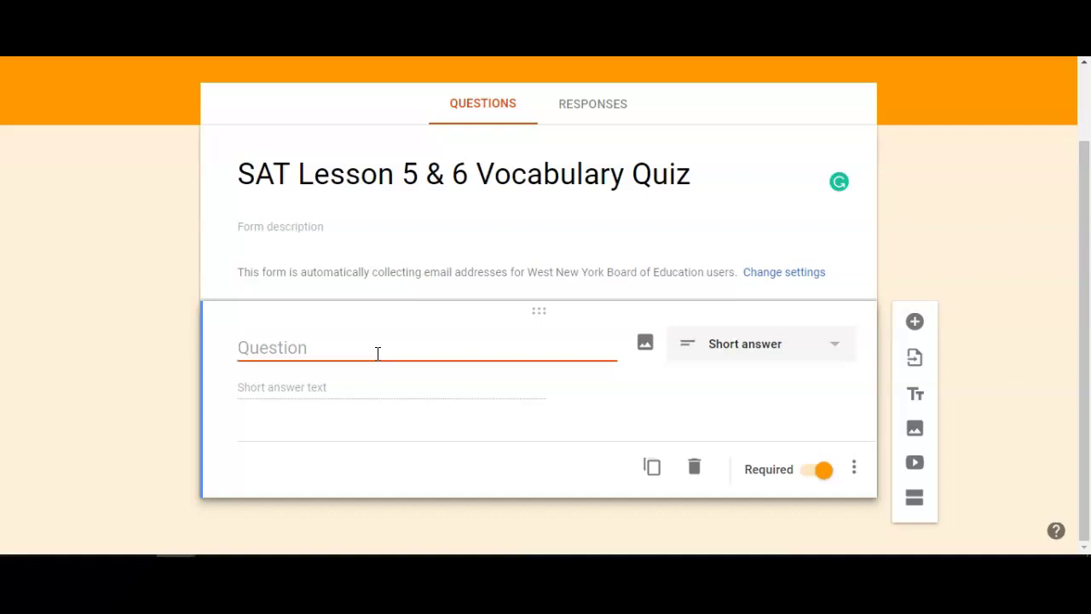
{"action": "type", "text": "First "}
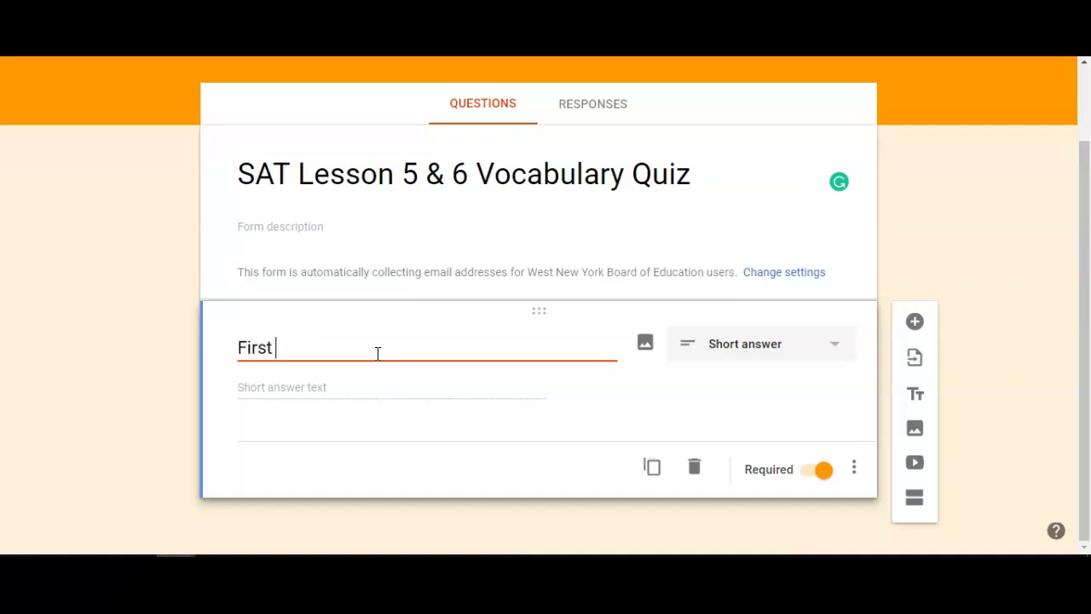
{"action": "type", "text": "Name"}
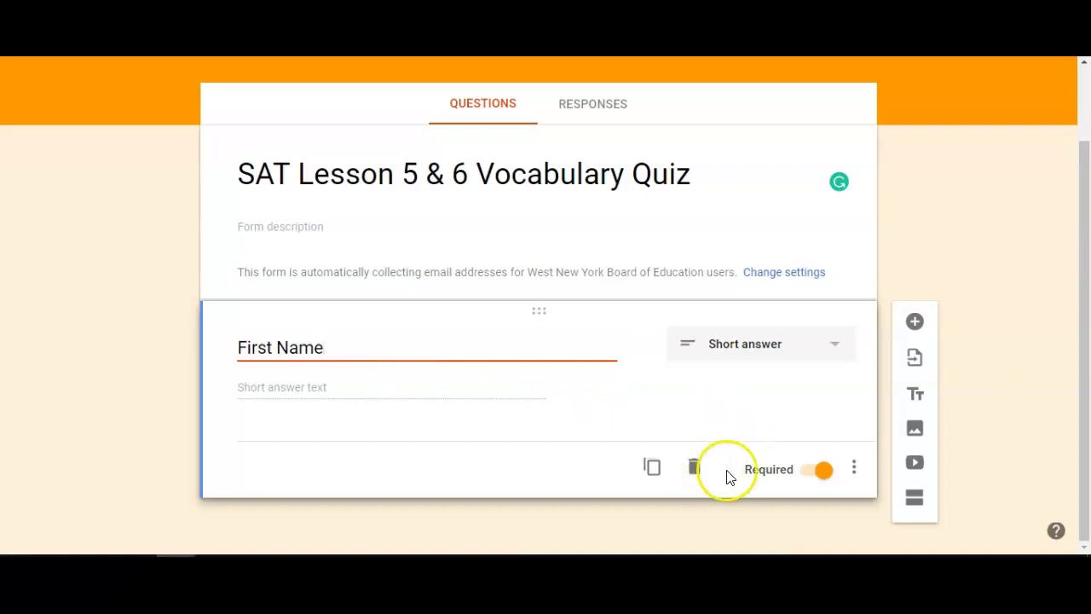
- Duplicate First Name, retitle the copy Last Name, and duplicate that copy
{"action": "left_click", "coordinate": [654, 468]}
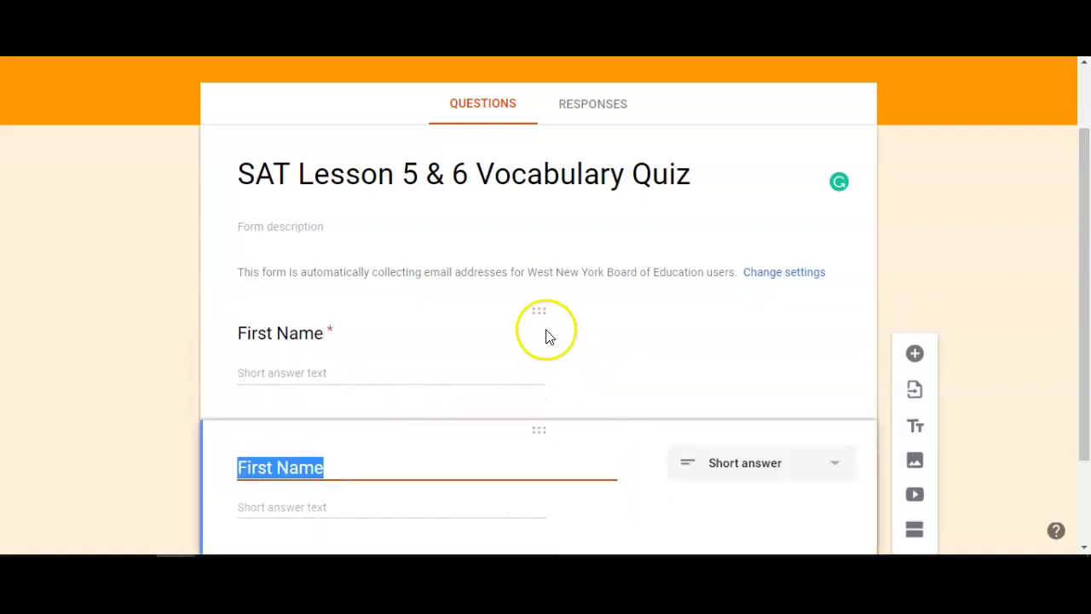
{"action": "scroll", "coordinate": [548, 337], "scroll_direction": "down", "scroll_amount": 1}
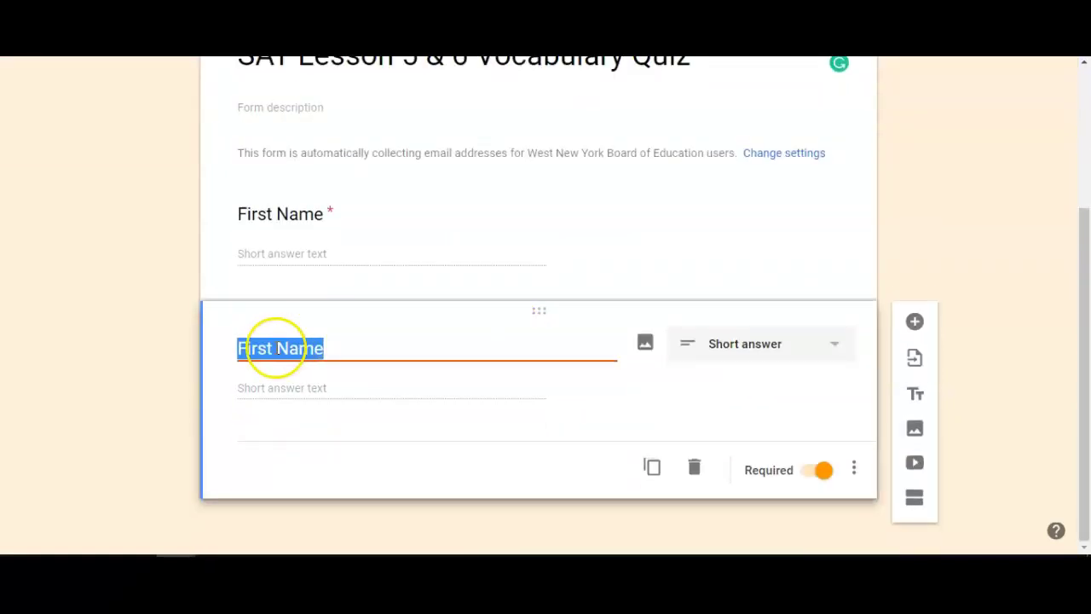
{"action": "left_click", "coordinate": [273, 348]}
{"action": "left_click_drag", "start_coordinate": [273, 348], "coordinate": [213, 350]}
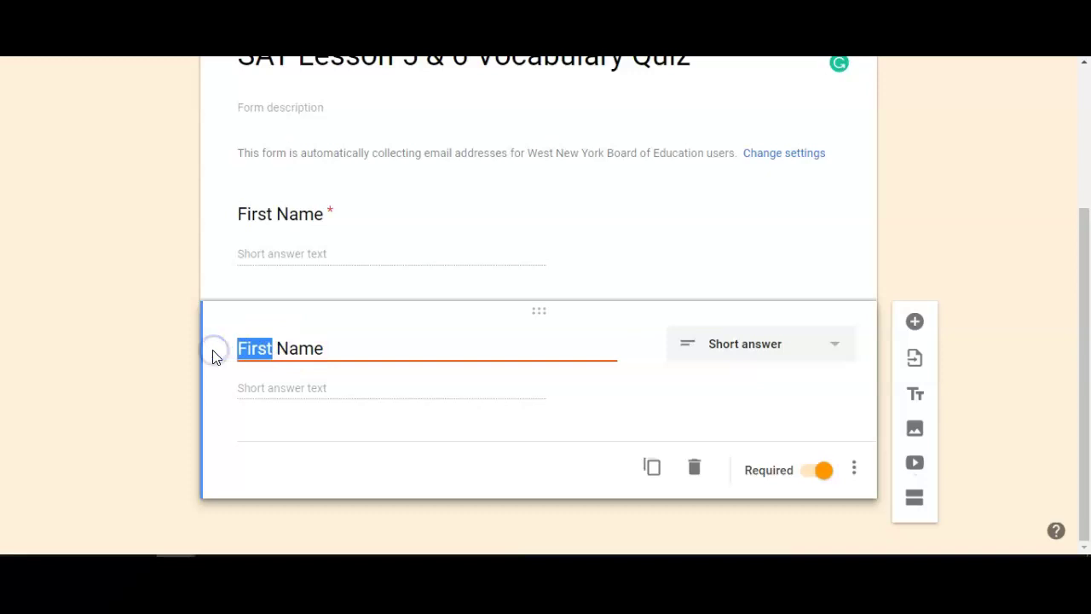
{"action": "type", "text": "Last"}
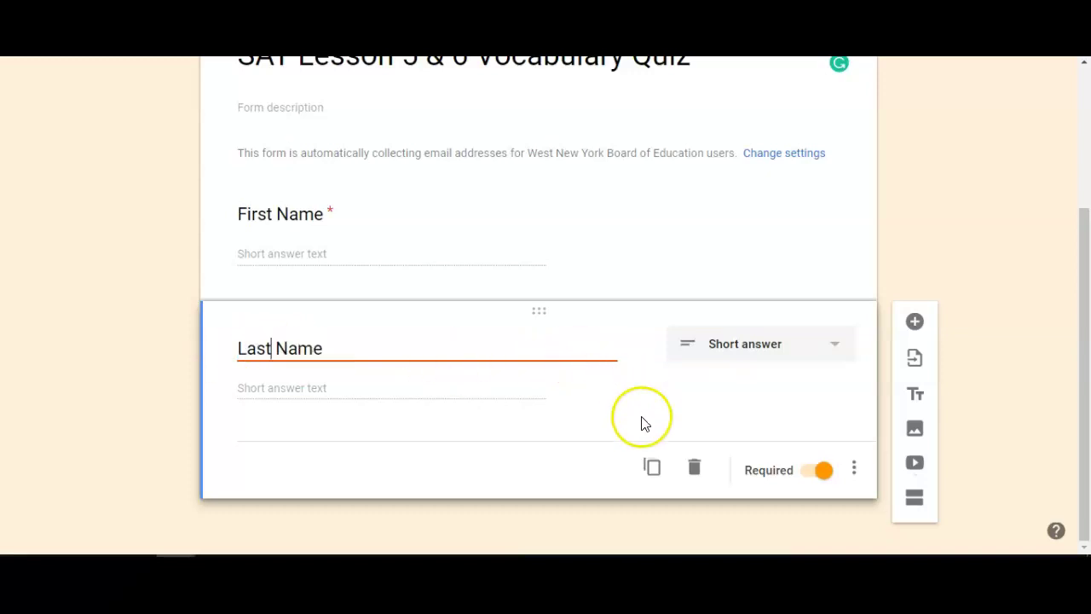
{"action": "left_click", "coordinate": [650, 469]}
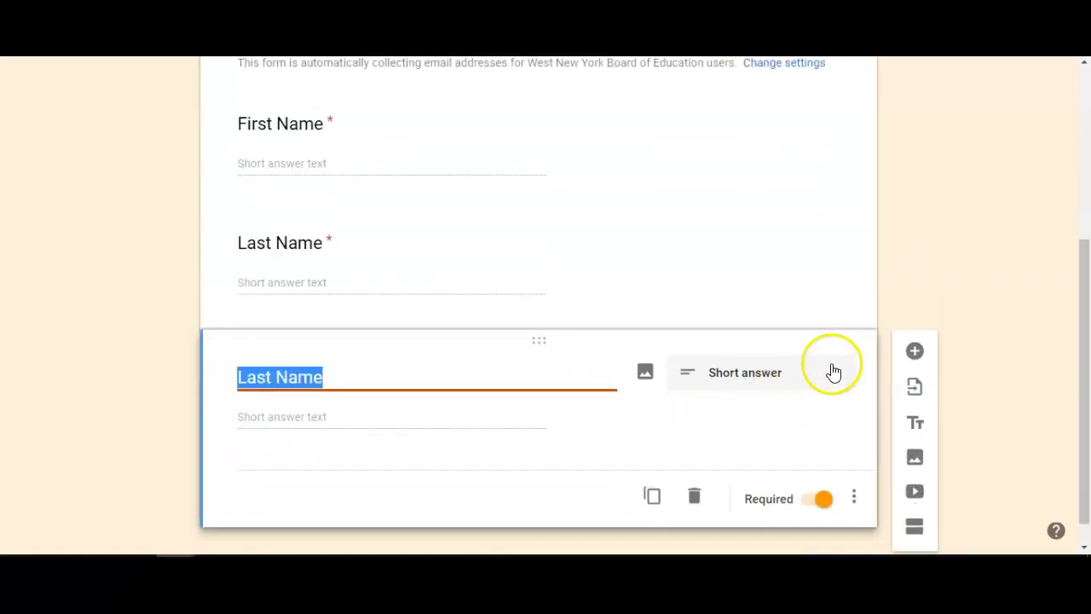
- Change the third question to multiple choice titled Period
{"action": "left_click", "coordinate": [832, 370]}
{"action": "left_click", "coordinate": [767, 187]}
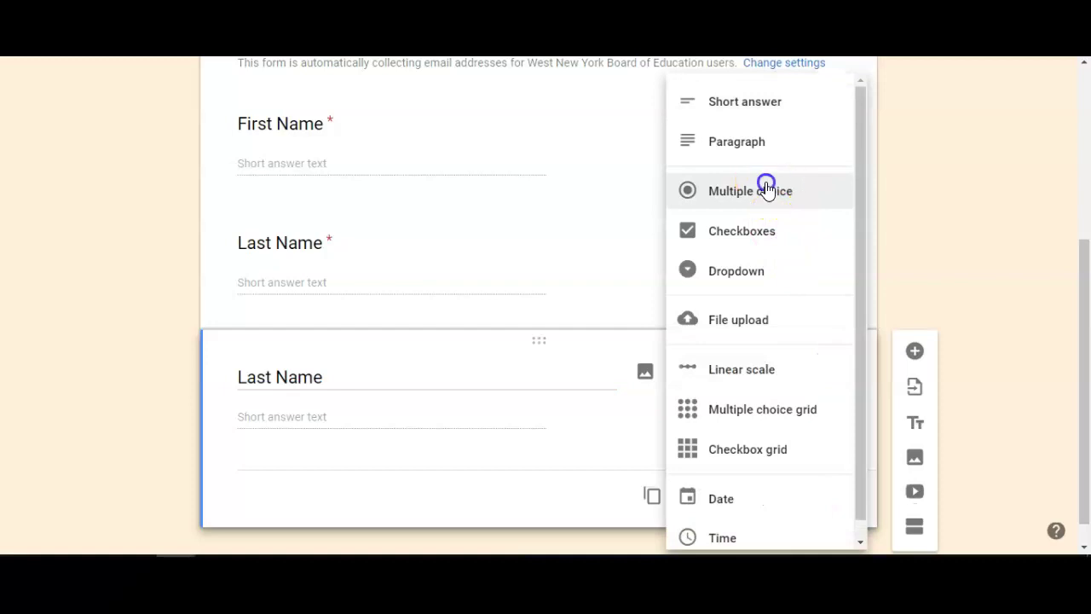
{"action": "triple_click", "coordinate": [311, 377]}
{"action": "type", "text": "Period"}
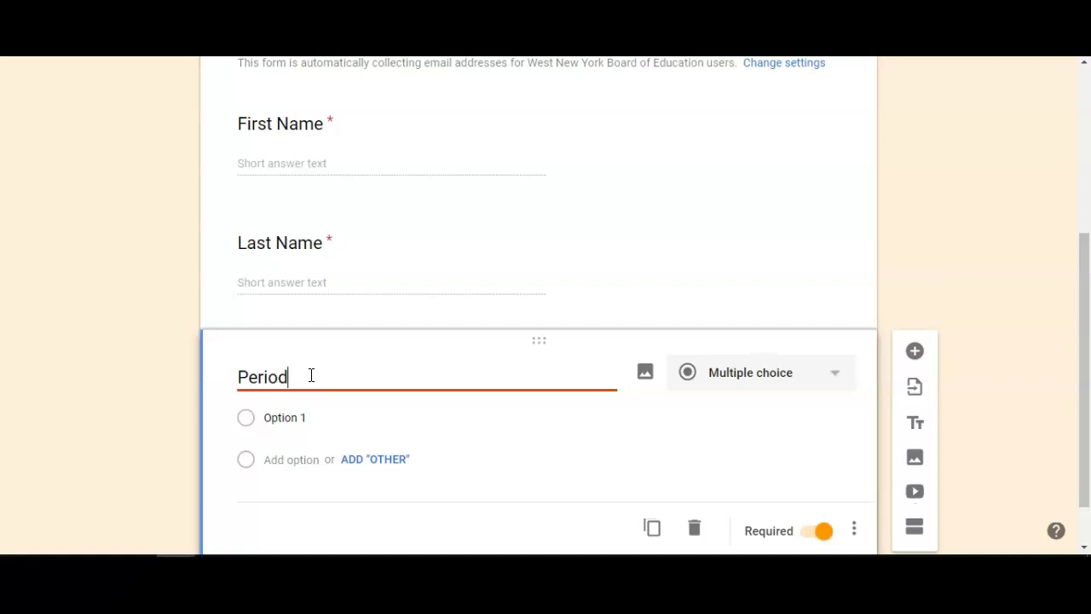
- Give Period the answer choices 1st, 2nd and 5th
{"action": "triple_click", "coordinate": [288, 417]}
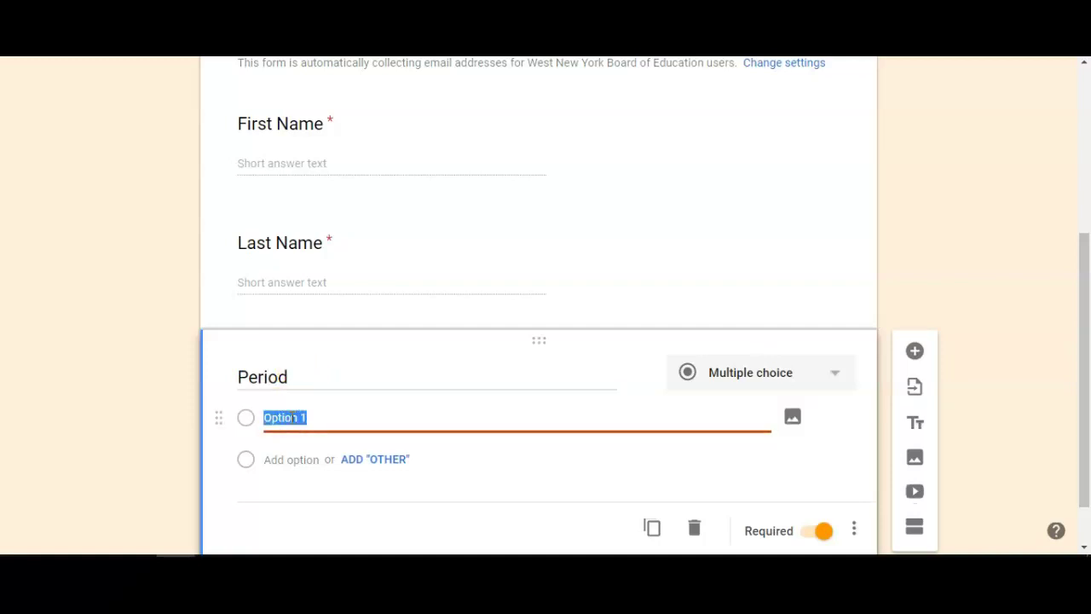
{"action": "type", "text": "1st2"}
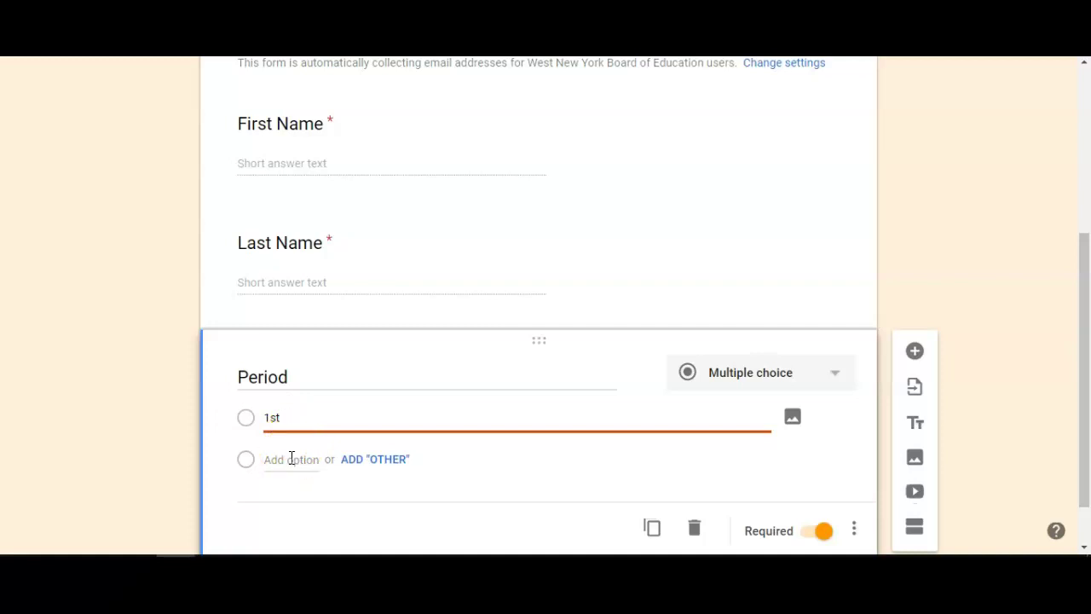
{"action": "left_click", "coordinate": [291, 459]}
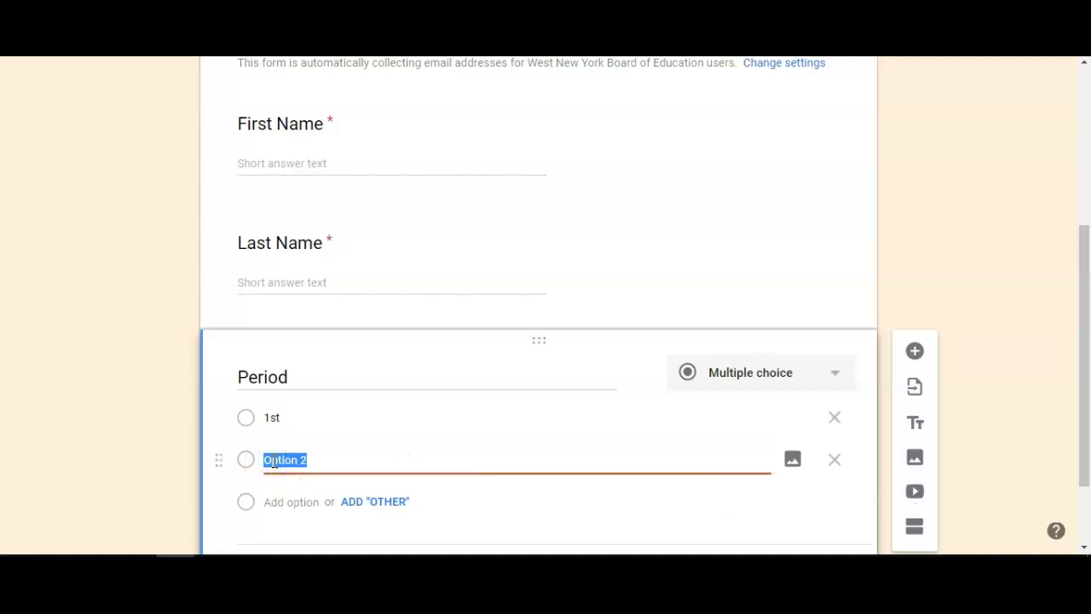
{"action": "type", "text": "2nd"}
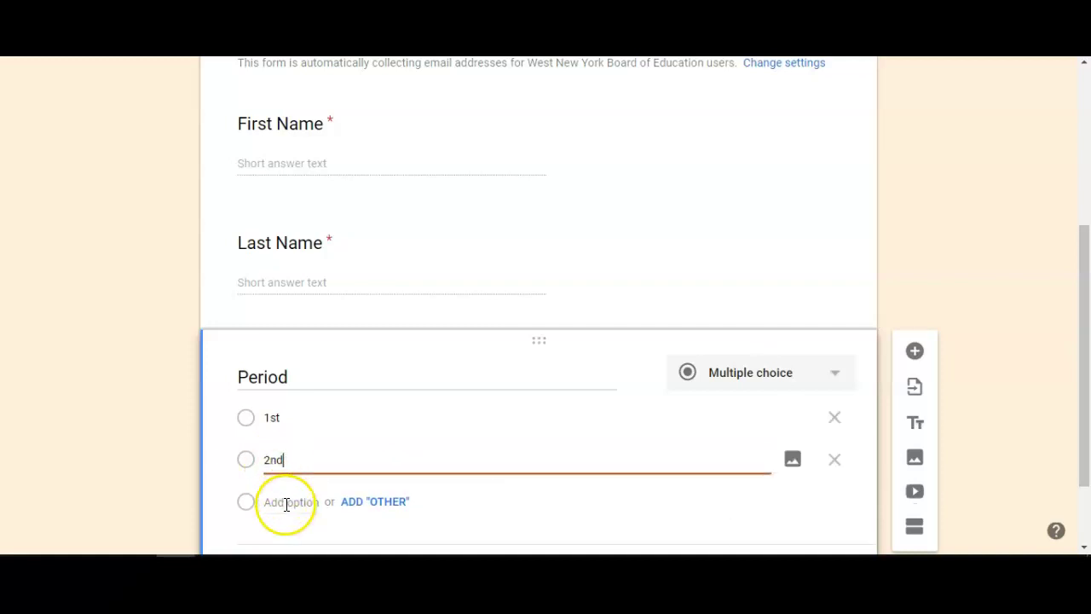
{"action": "left_click", "coordinate": [286, 502]}
{"action": "type", "text": "5th"}
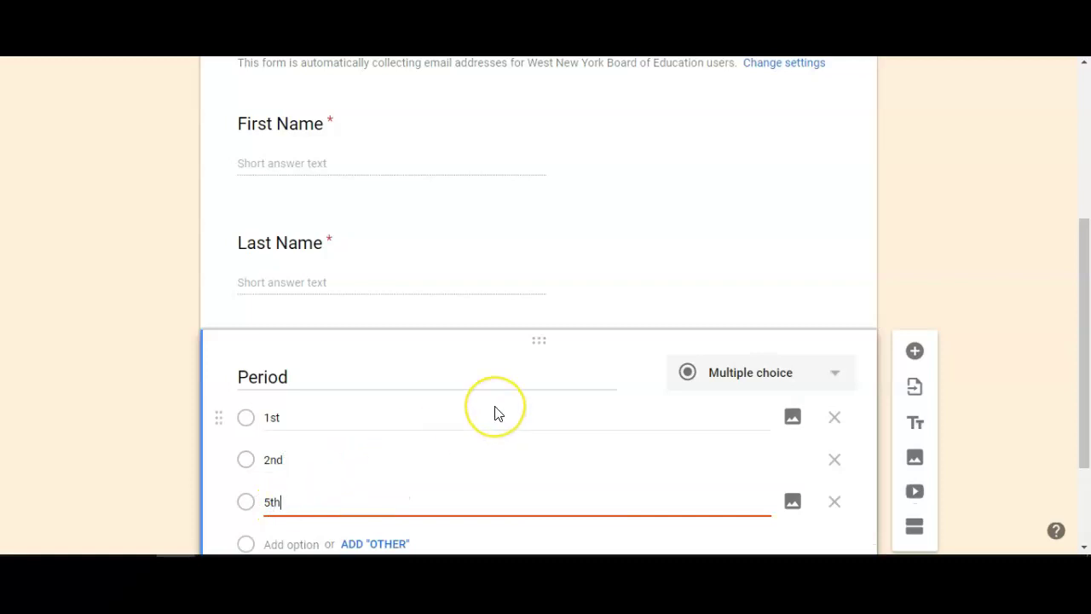
{"action": "scroll", "coordinate": [494, 415], "scroll_direction": "down", "scroll_amount": 2}
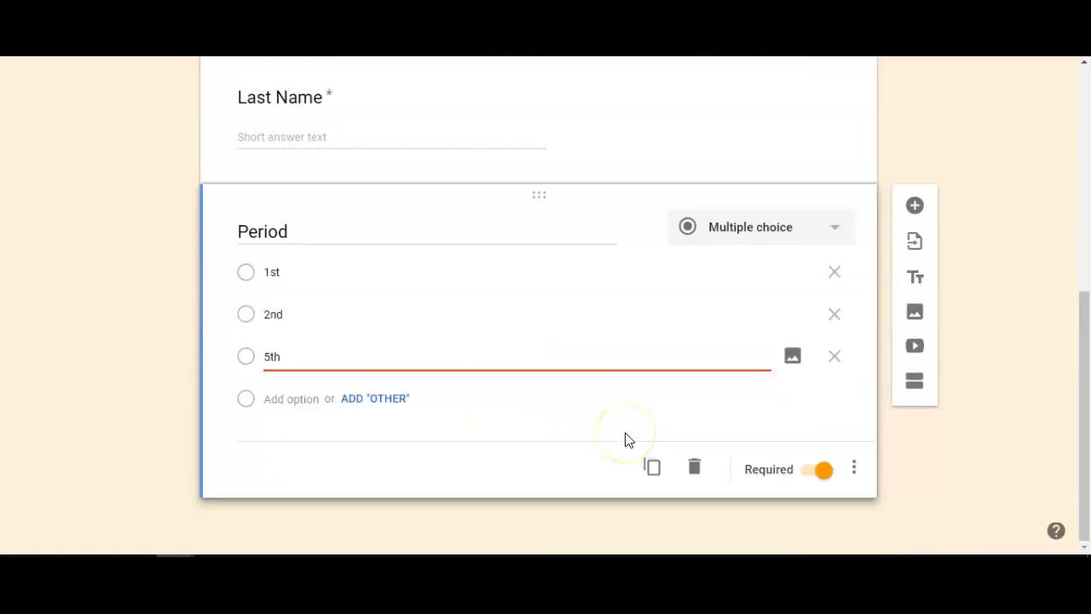
- Duplicate Period as a short-answer question and retitle it Password
{"action": "left_click", "coordinate": [648, 465]}
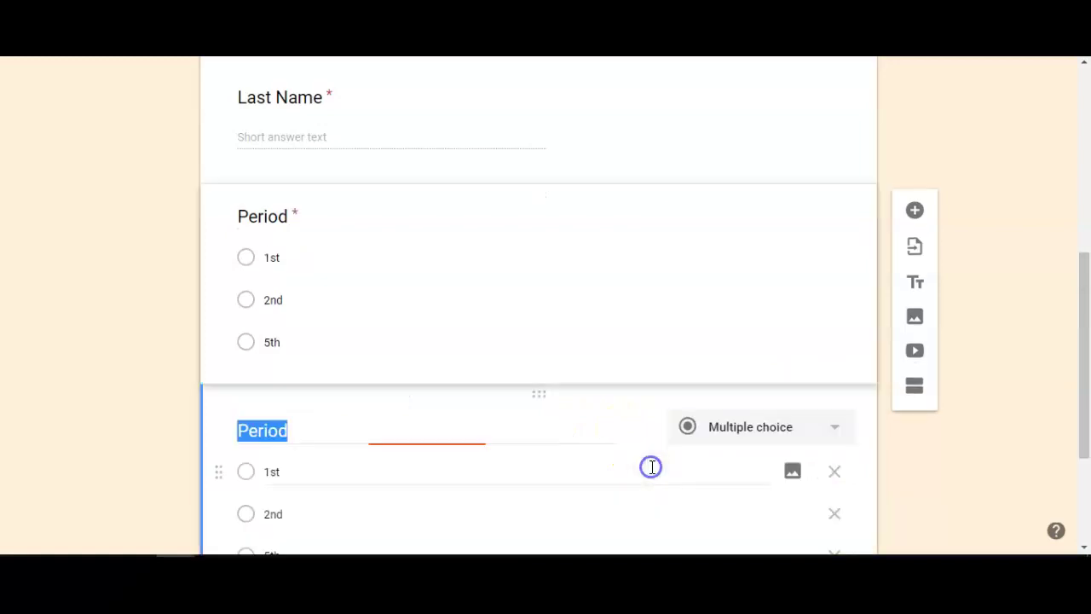
{"action": "left_click", "coordinate": [731, 431]}
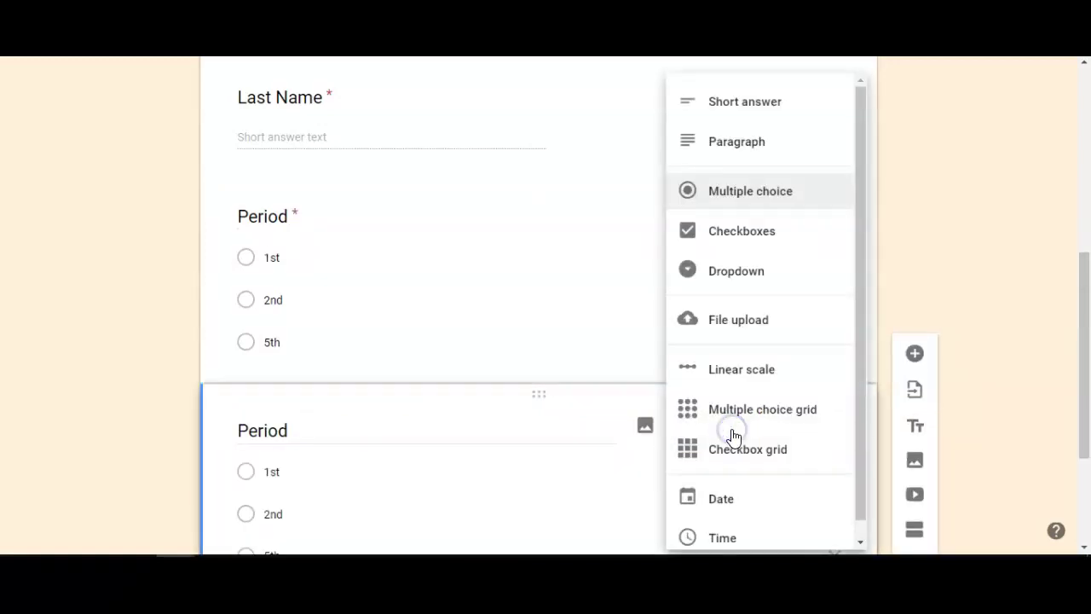
{"action": "left_click", "coordinate": [742, 100]}
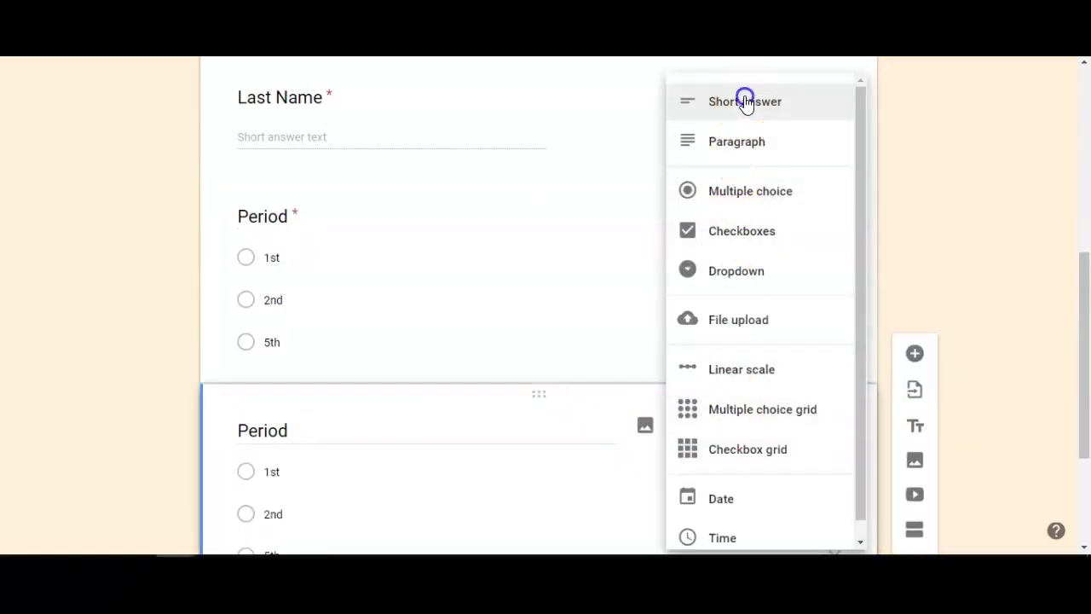
{"action": "double_click", "coordinate": [302, 428]}
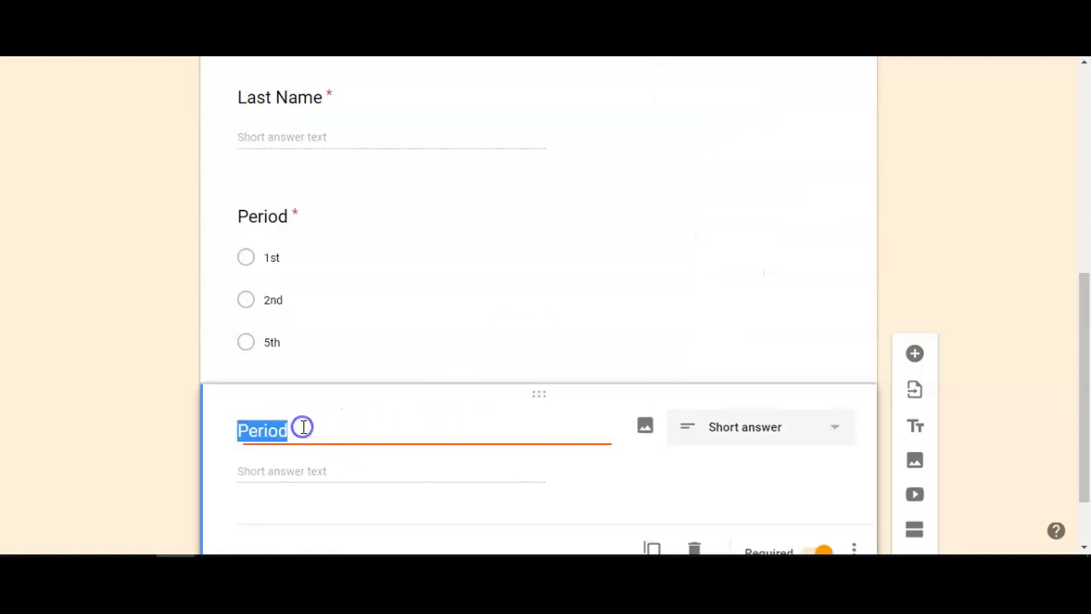
{"action": "type", "text": "Pa"}
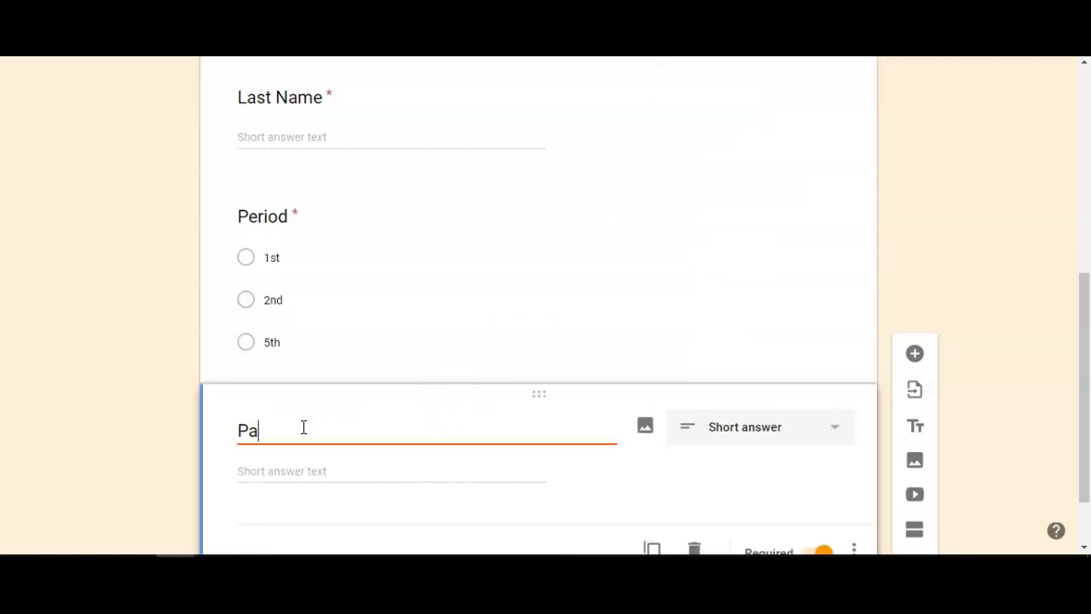
{"action": "type", "text": "ssword"}
{"action": "scroll", "coordinate": [518, 341], "scroll_direction": "down", "scroll_amount": 1}
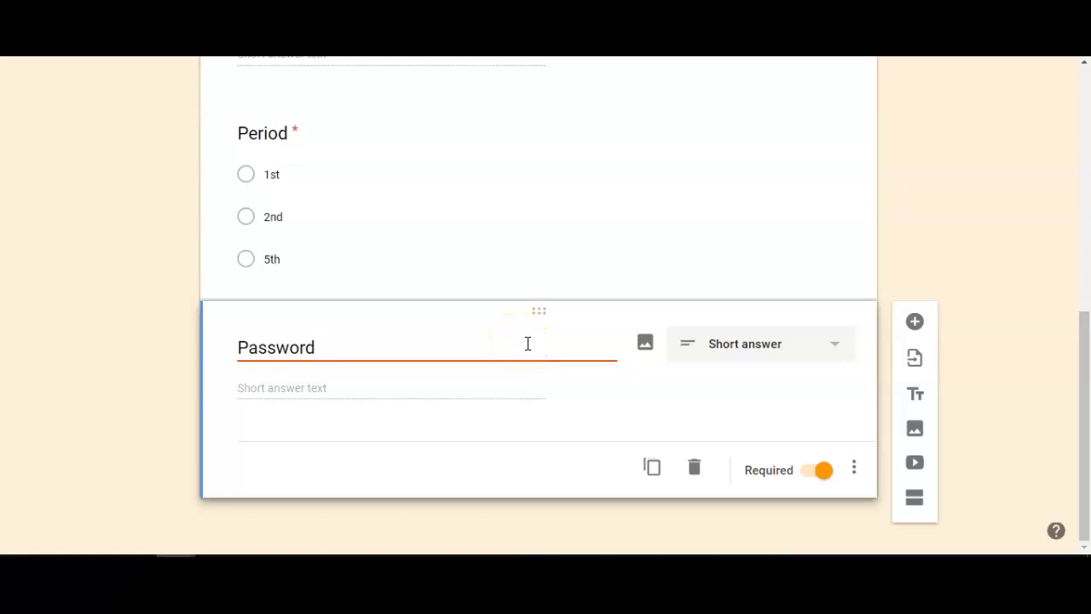
{"action": "left_click", "coordinate": [548, 362]}
- Turn on response validation for Password with a Regular expression set to Matches
{"action": "left_click", "coordinate": [855, 471]}
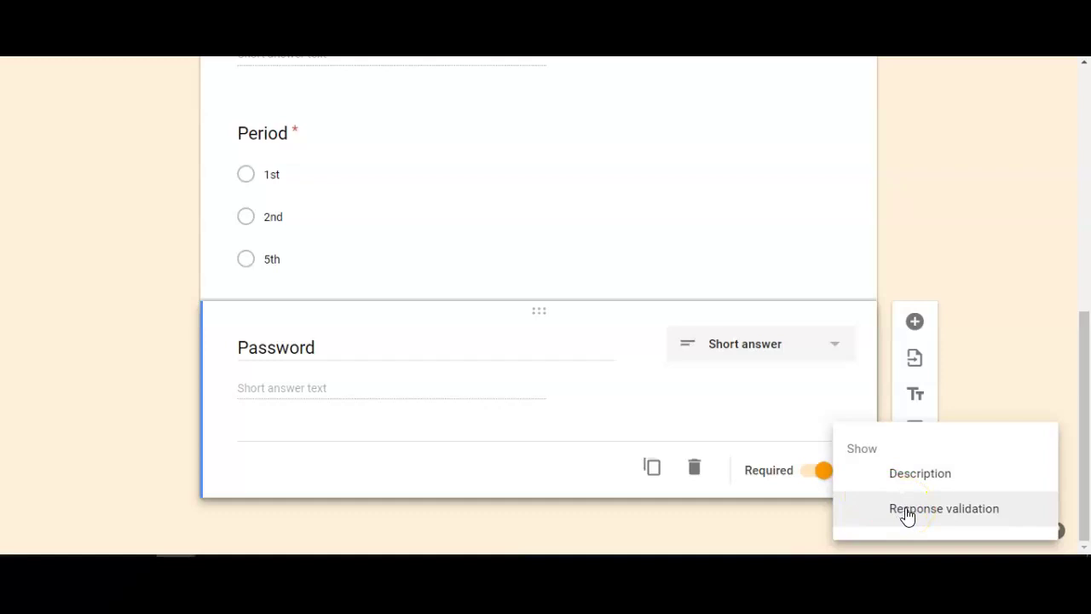
{"action": "left_click", "coordinate": [907, 510]}
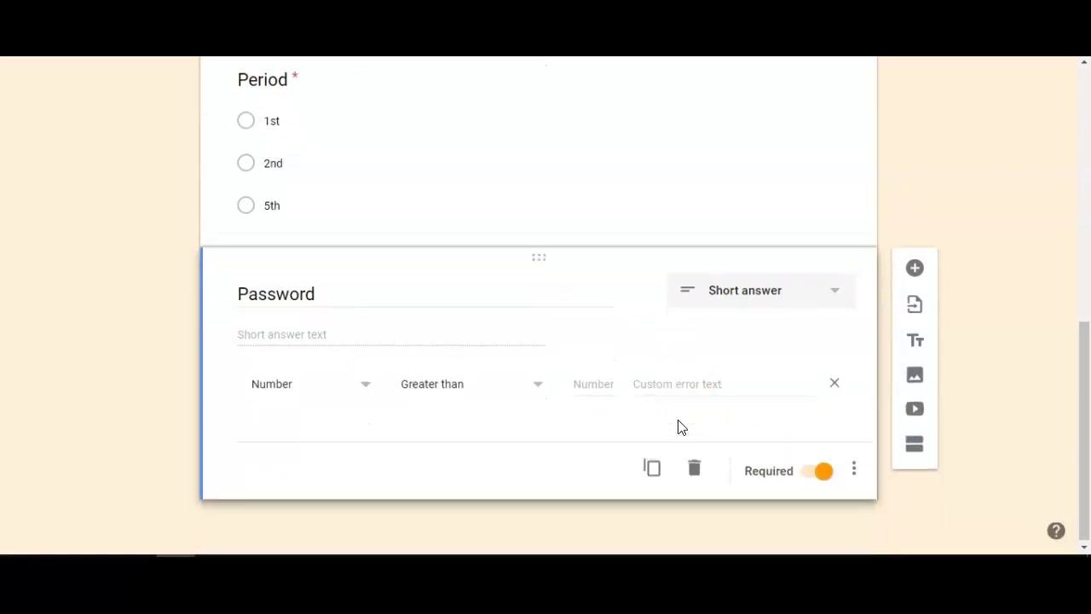
{"action": "left_click", "coordinate": [367, 389]}
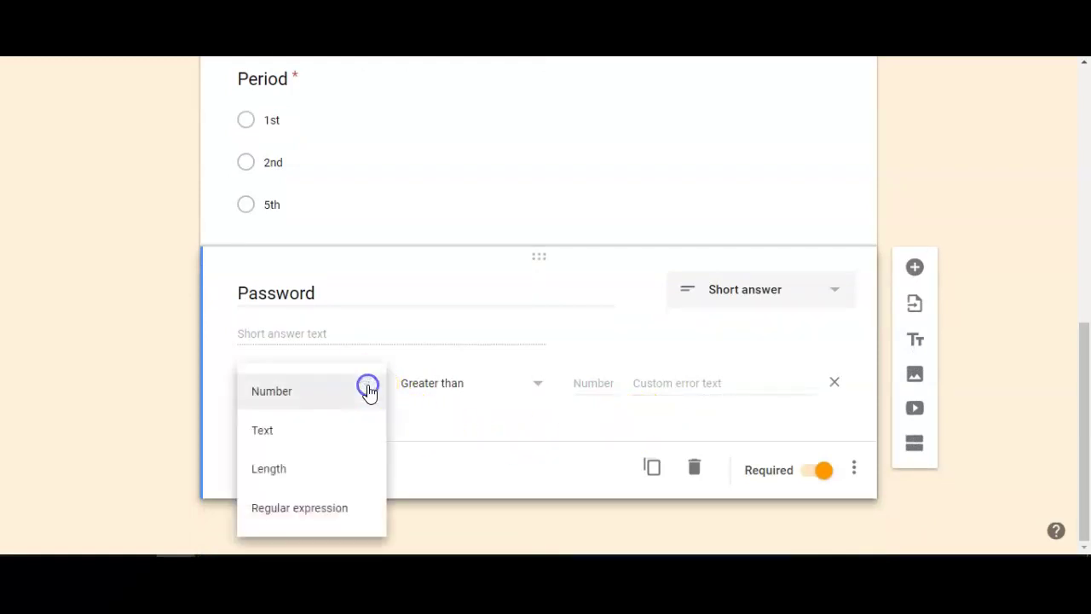
{"action": "left_click", "coordinate": [353, 509]}
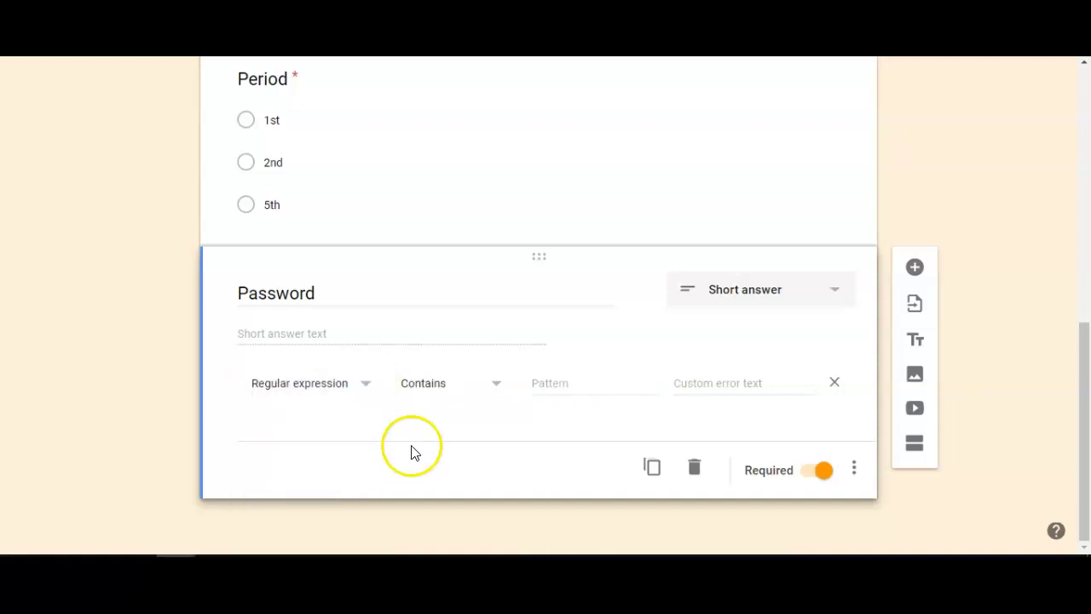
{"action": "left_click", "coordinate": [497, 377]}
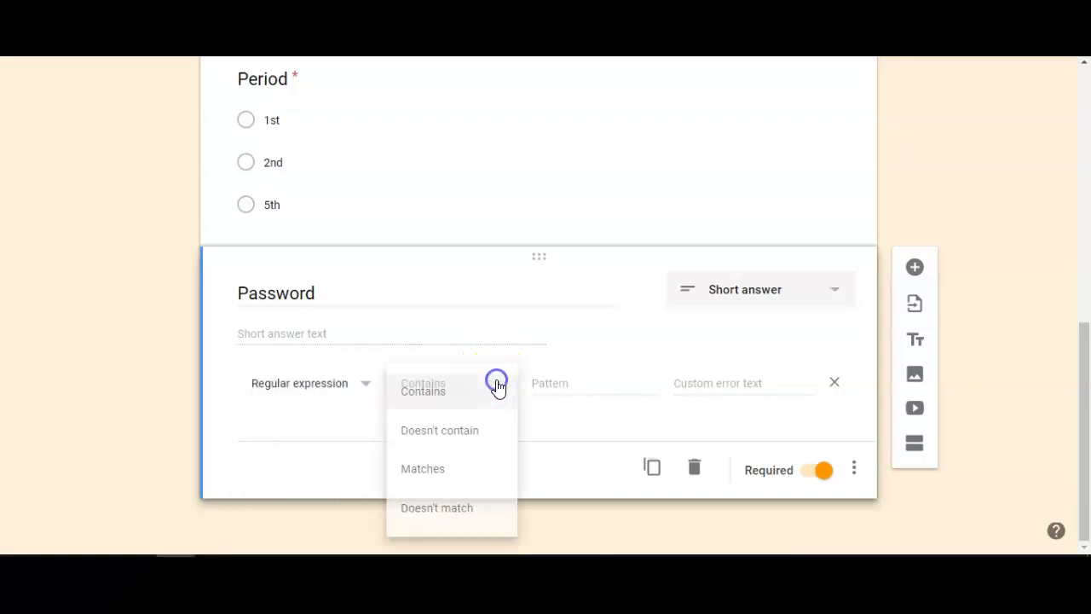
{"action": "left_click", "coordinate": [440, 469]}
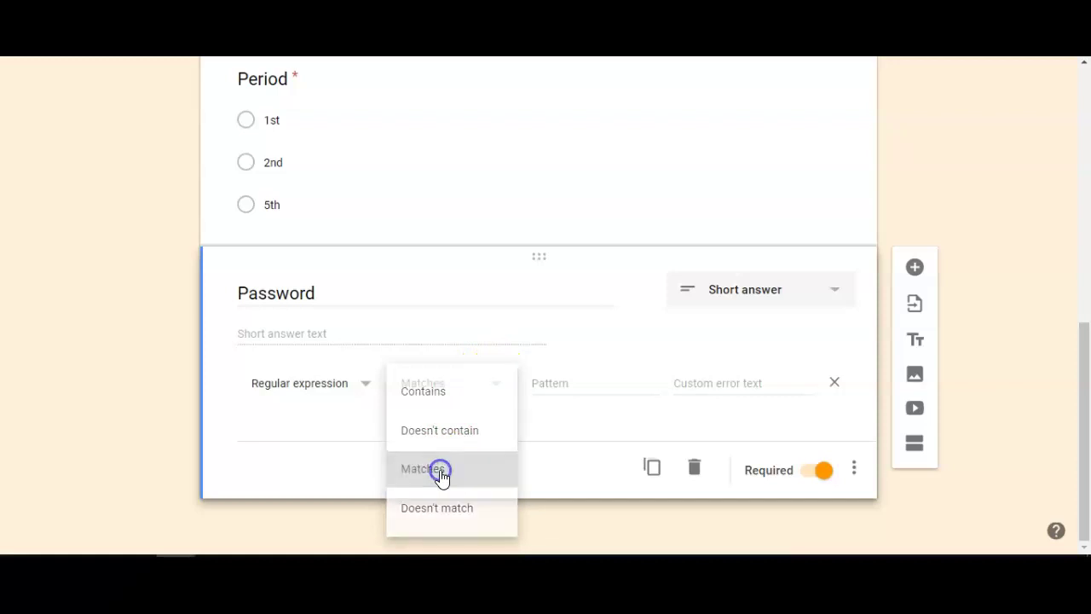
- Set the validation pattern to the quiz password, with custom error text Try Again
{"action": "left_click", "coordinate": [571, 388]}
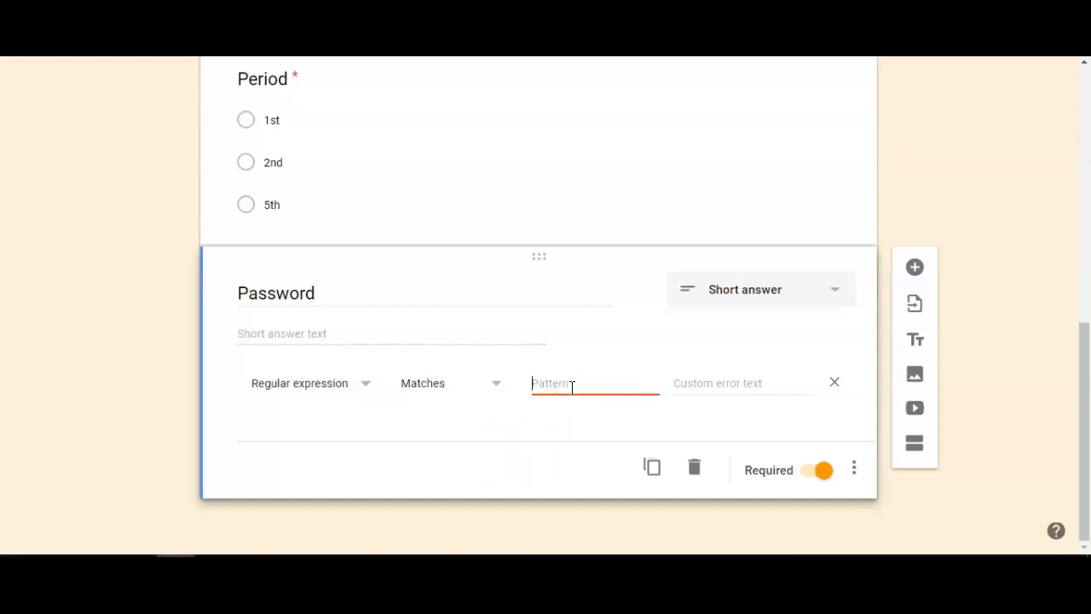
{"action": "left_click", "coordinate": [681, 386]}
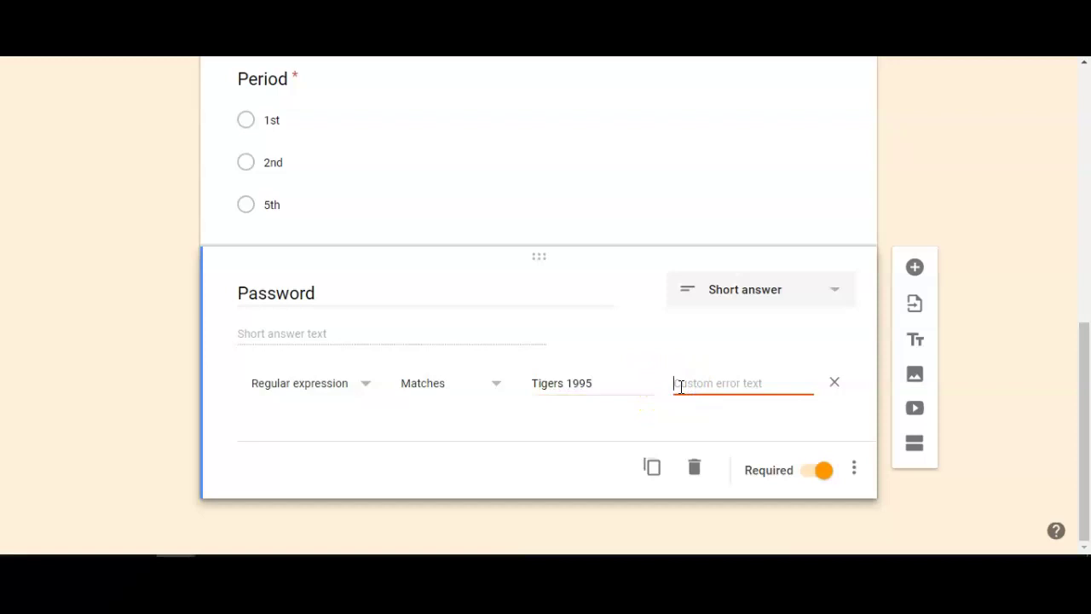
{"action": "type", "text": "Try Again"}
- Add a second section after the Password question
{"action": "left_click", "coordinate": [915, 444]}
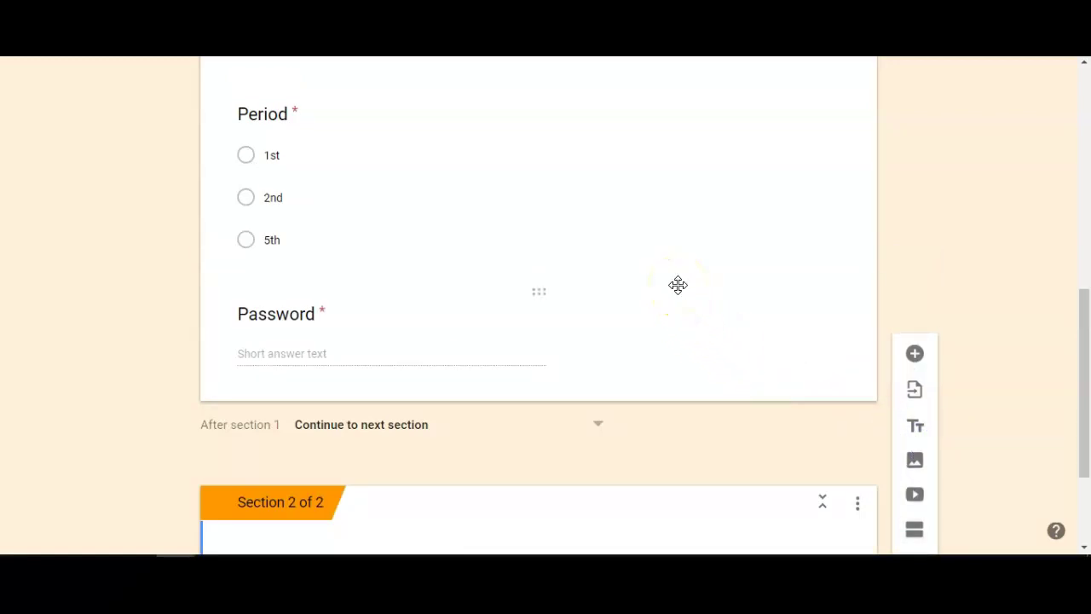
{"action": "scroll", "coordinate": [677, 285], "scroll_direction": "up", "scroll_amount": 1}
{"action": "scroll", "coordinate": [678, 284], "scroll_direction": "up", "scroll_amount": 3}
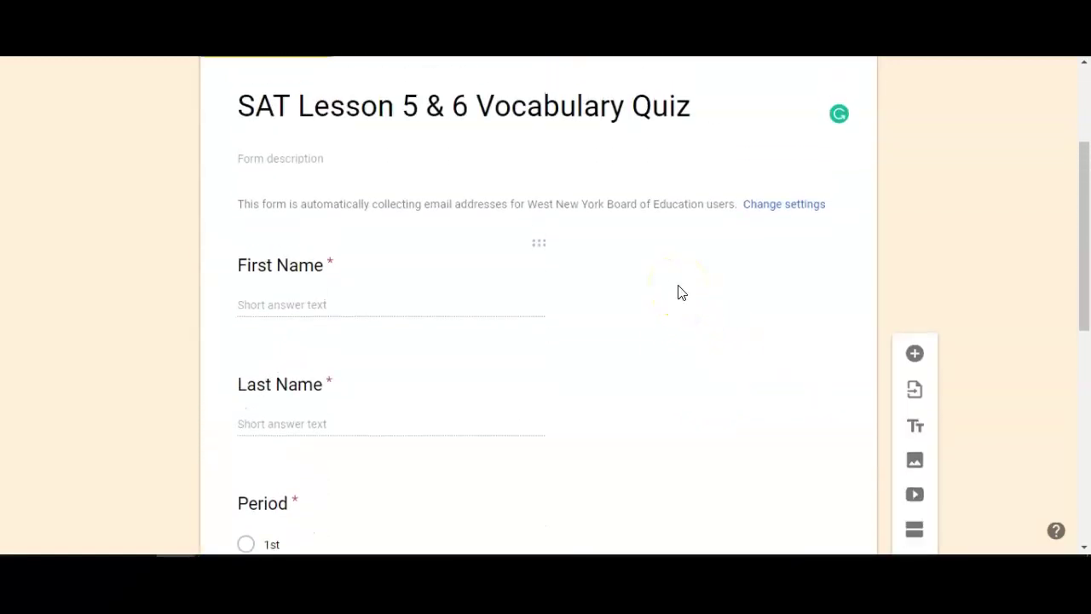
{"action": "scroll", "coordinate": [678, 292], "scroll_direction": "down", "scroll_amount": 1}
{"action": "scroll", "coordinate": [677, 292], "scroll_direction": "down", "scroll_amount": 2}
{"action": "scroll", "coordinate": [678, 292], "scroll_direction": "down", "scroll_amount": 1}
{"action": "scroll", "coordinate": [680, 293], "scroll_direction": "down", "scroll_amount": 1}
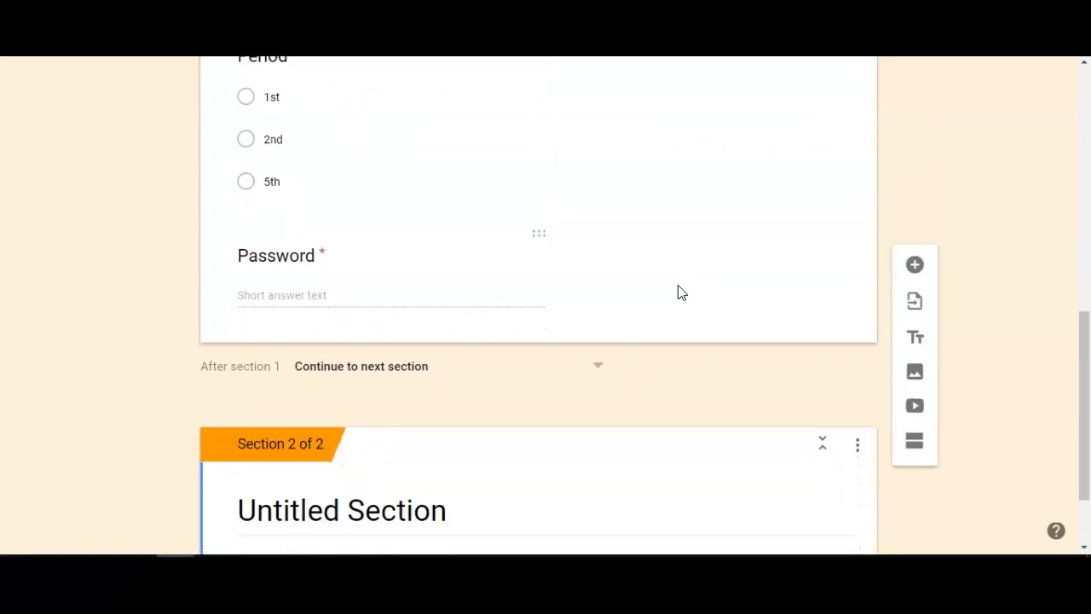
{"action": "scroll", "coordinate": [678, 292], "scroll_direction": "down", "scroll_amount": 2}
{"action": "left_click", "coordinate": [780, 344]}
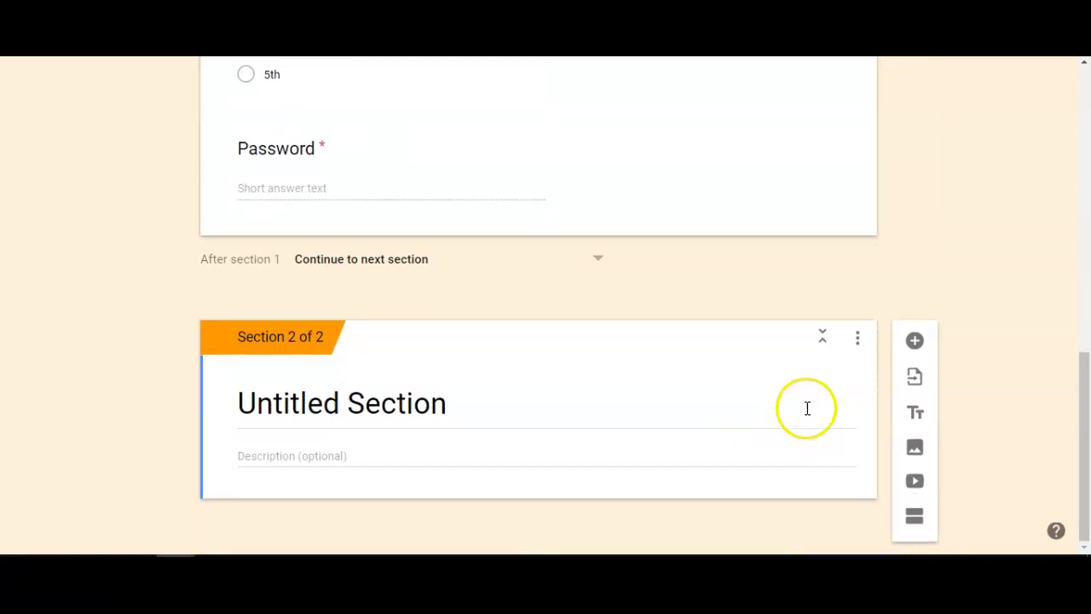
- Add a multiple-choice Day of The week question using all weekday suggestions
{"action": "left_click", "coordinate": [915, 340]}
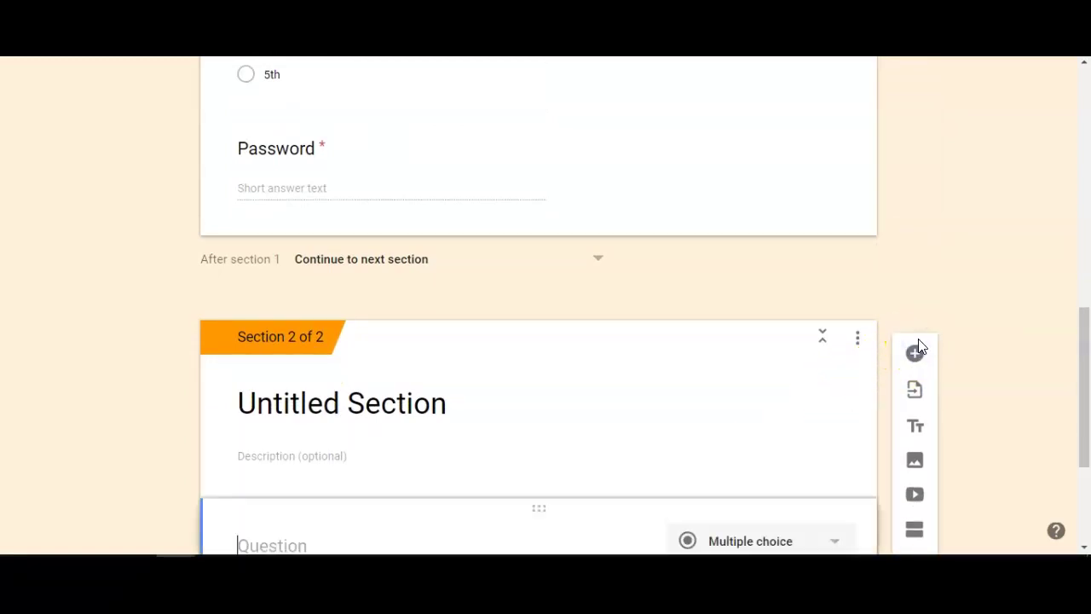
{"action": "scroll", "coordinate": [726, 390], "scroll_direction": "down", "scroll_amount": 2}
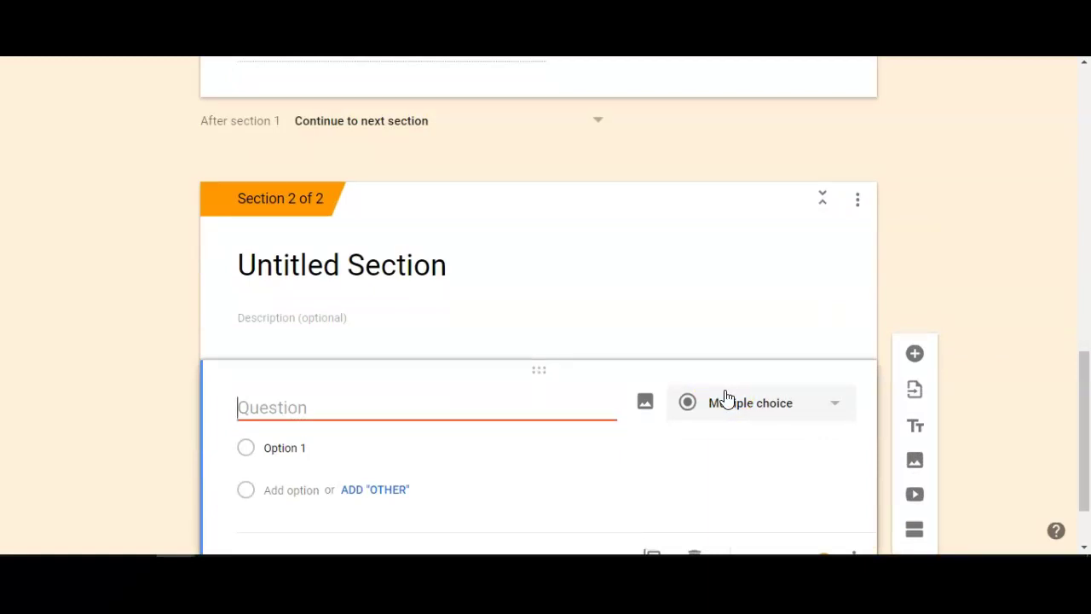
{"action": "type", "text": "Day"}
{"action": "type", "text": " of"}
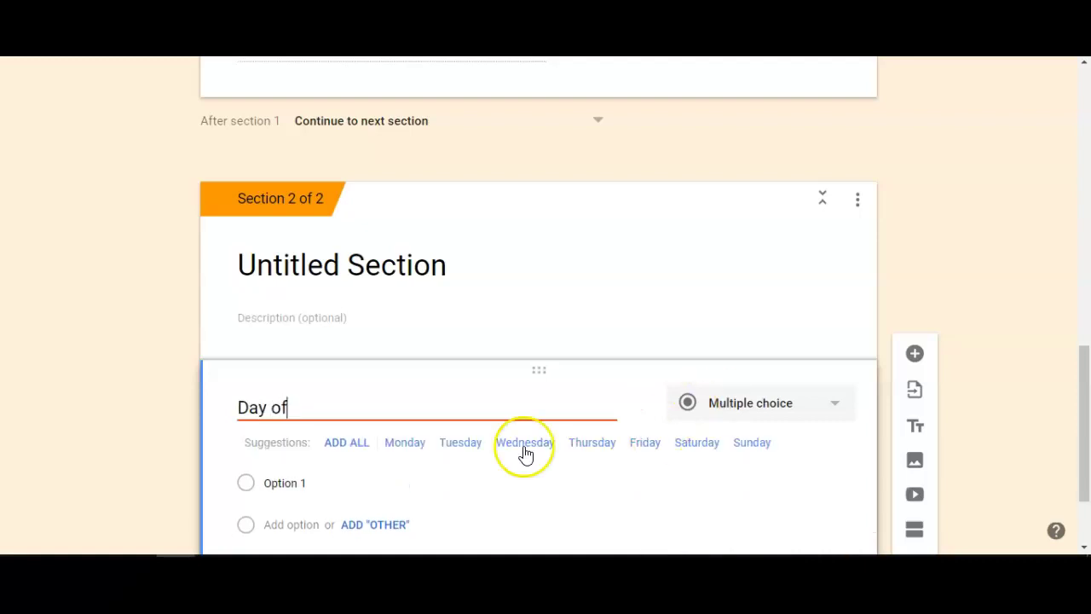
{"action": "left_click", "coordinate": [358, 442]}
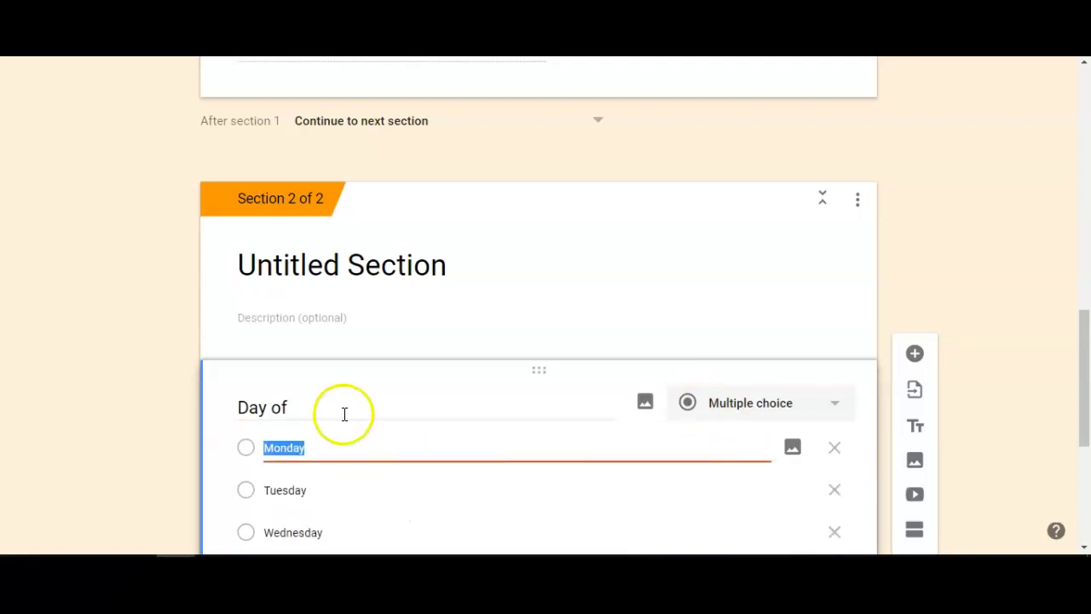
{"action": "triple_click", "coordinate": [339, 406]}
{"action": "left_click", "coordinate": [340, 405]}
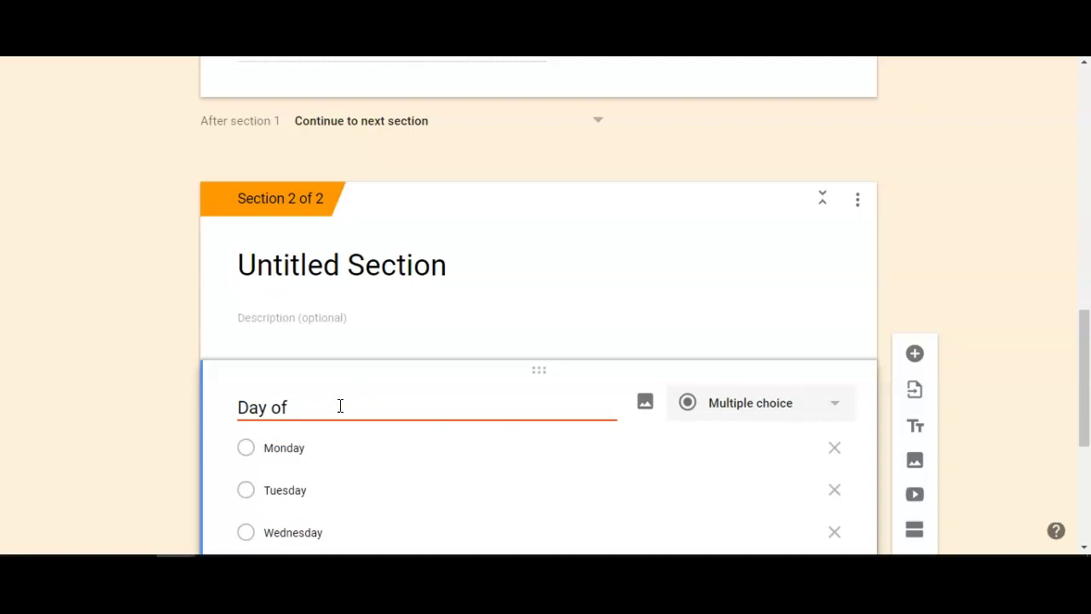
{"action": "type", "text": "he"}
{"action": "key", "text": "BackSpace"}
{"action": "key", "text": "BackSpace"}
{"action": "type", "text": "The "}
{"action": "type", "text": "week"}
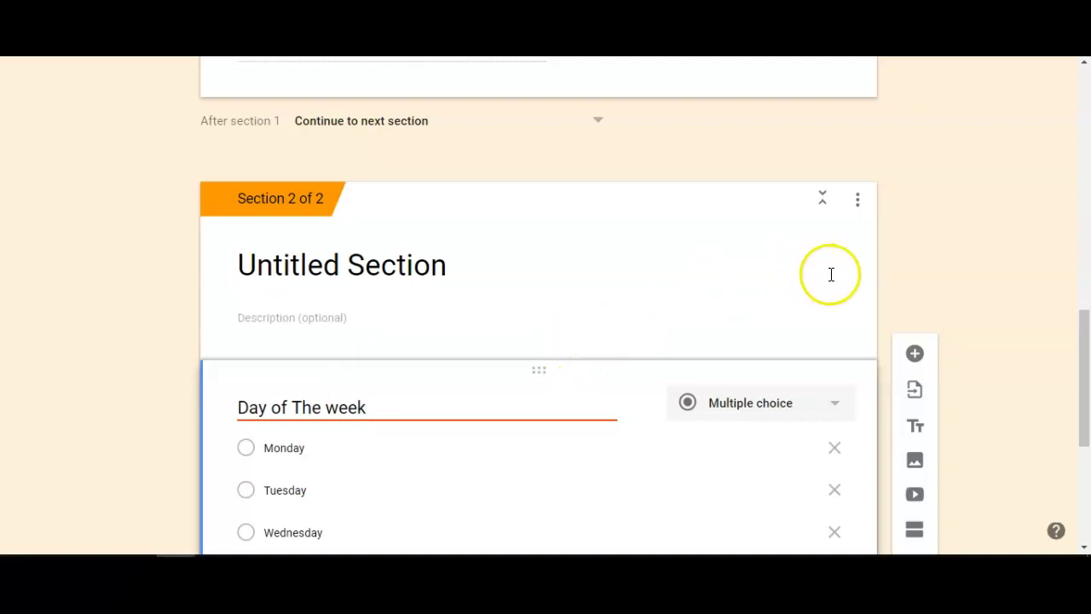
- Preview the form and confirm NEXT is blocked with required answers left blank
{"action": "scroll", "coordinate": [921, 235], "scroll_direction": "up", "scroll_amount": 1}
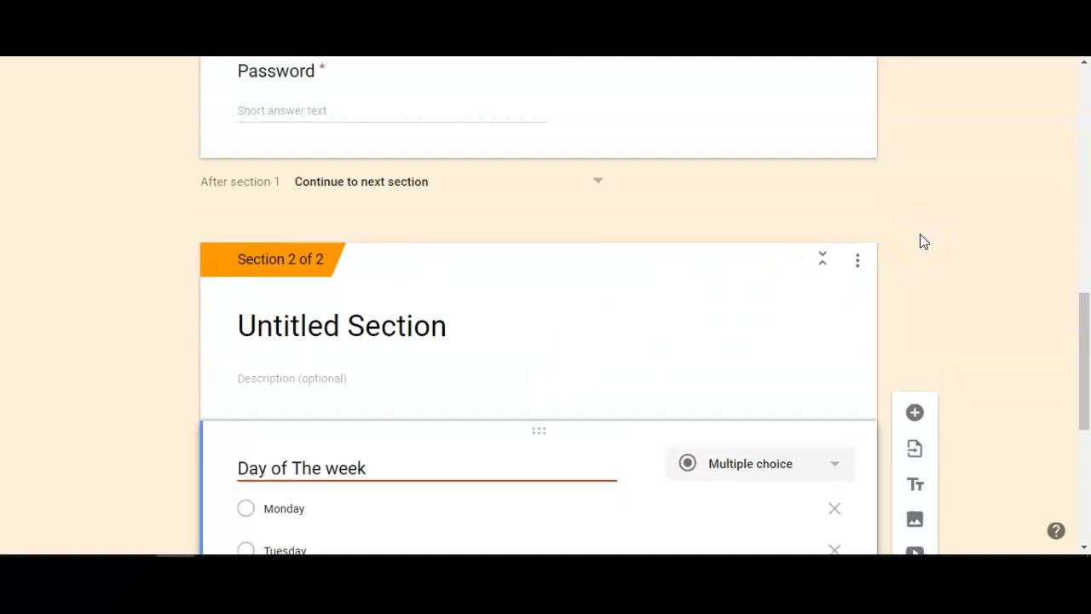
{"action": "scroll", "coordinate": [921, 236], "scroll_direction": "up", "scroll_amount": 2}
{"action": "scroll", "coordinate": [921, 236], "scroll_direction": "up", "scroll_amount": 3}
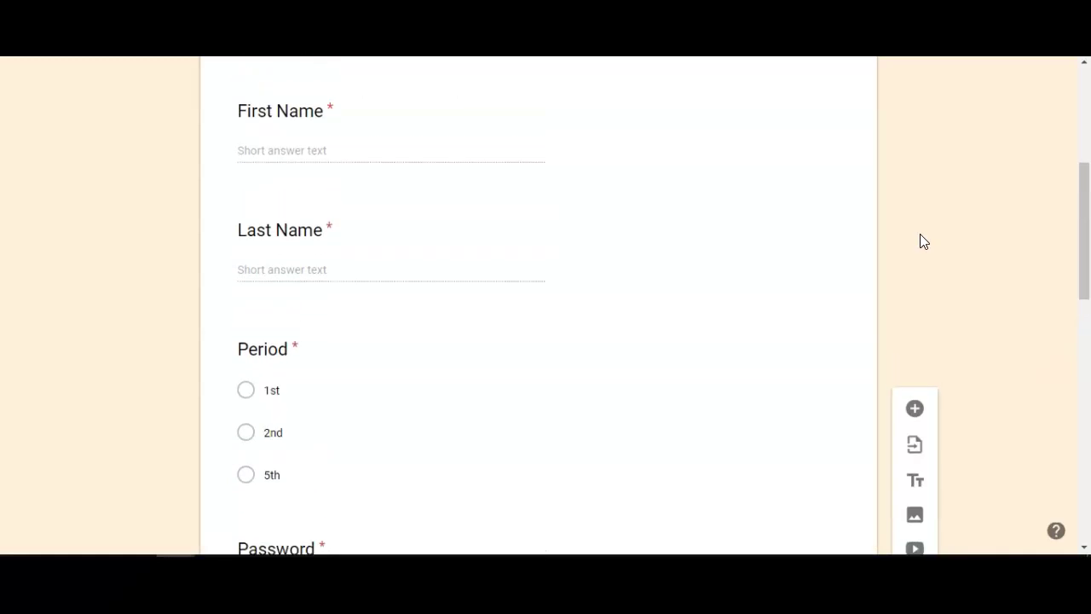
{"action": "scroll", "coordinate": [921, 241], "scroll_direction": "up", "scroll_amount": 4}
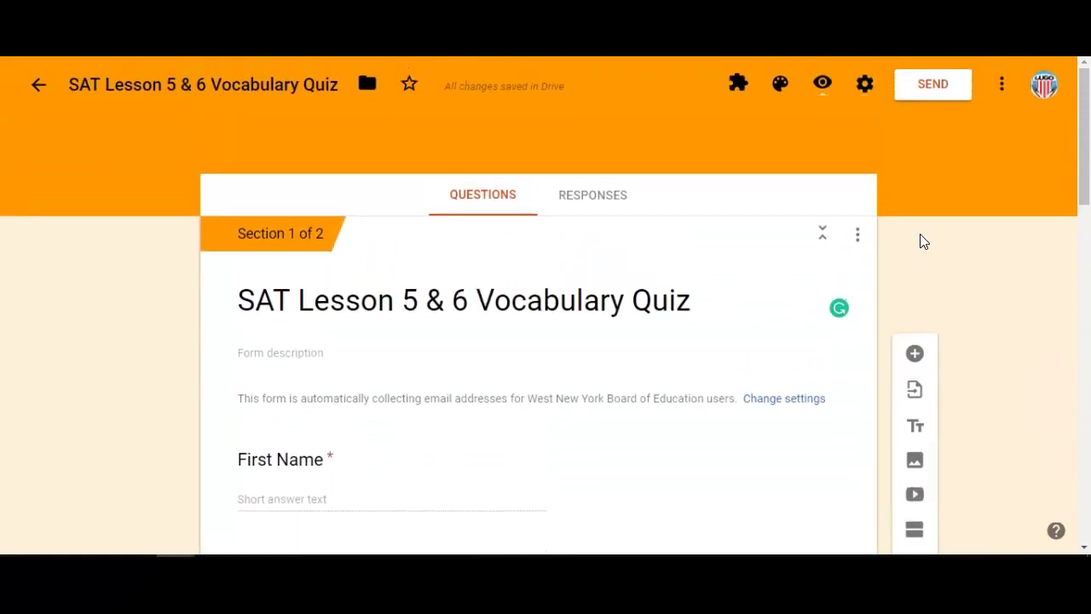
{"action": "left_click", "coordinate": [823, 88]}
{"action": "left_click", "coordinate": [824, 88]}
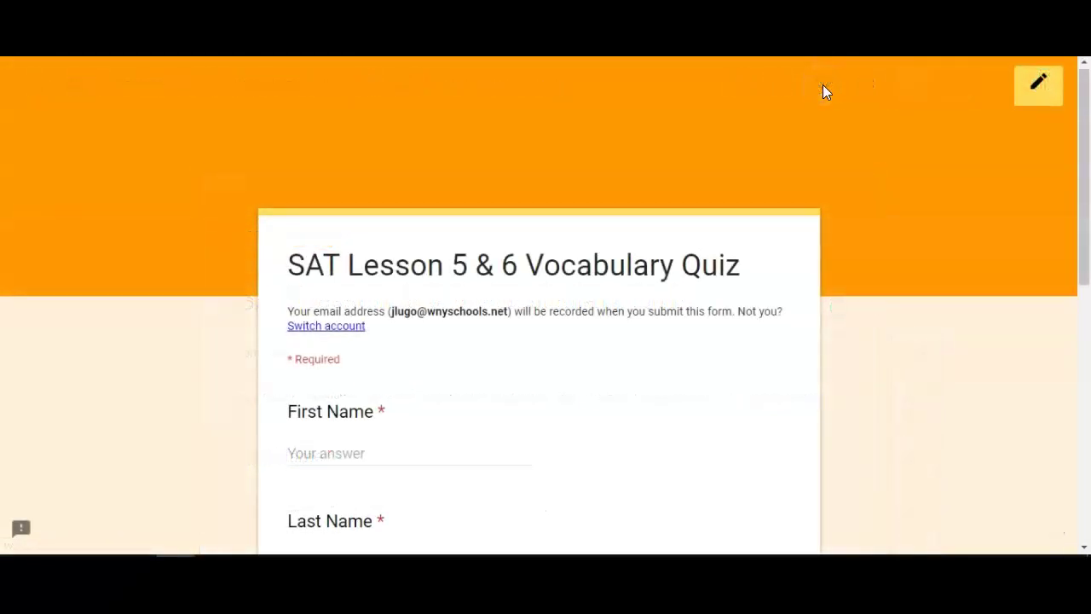
{"action": "scroll", "coordinate": [824, 85], "scroll_direction": "down", "scroll_amount": 3}
{"action": "scroll", "coordinate": [824, 85], "scroll_direction": "down", "scroll_amount": 3}
{"action": "scroll", "coordinate": [824, 85], "scroll_direction": "down", "scroll_amount": 2}
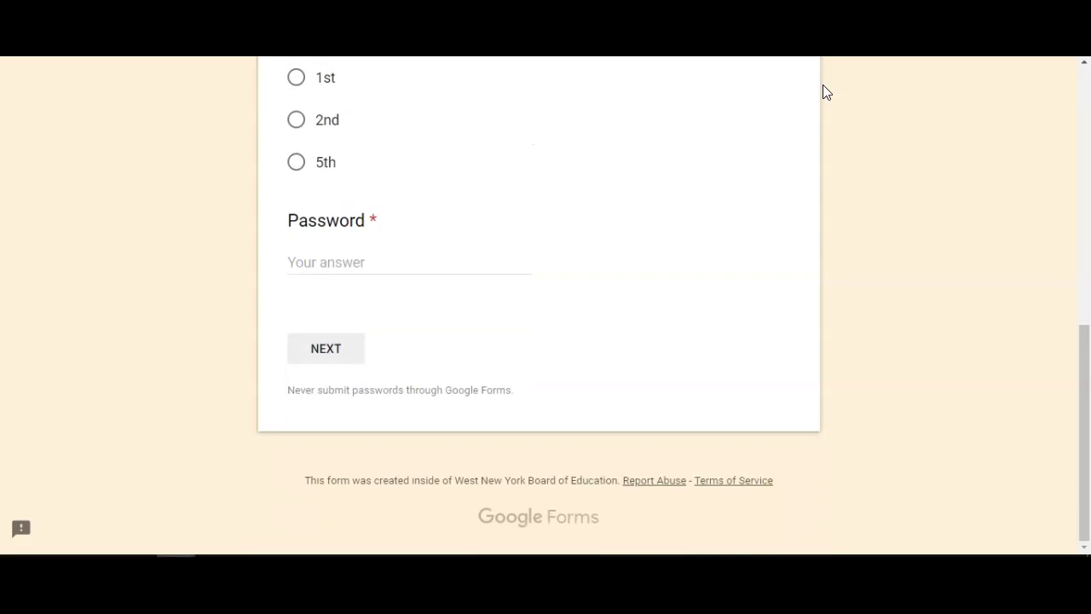
{"action": "left_click", "coordinate": [349, 357]}
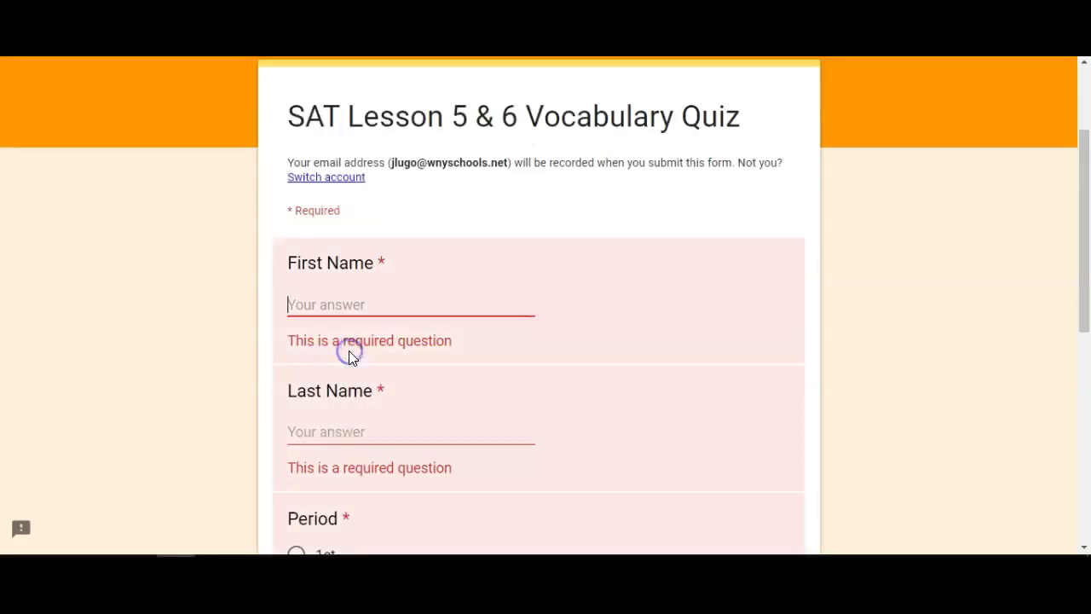
{"action": "scroll", "coordinate": [349, 356], "scroll_direction": "down", "scroll_amount": 2}
{"action": "scroll", "coordinate": [349, 357], "scroll_direction": "down", "scroll_amount": 3}
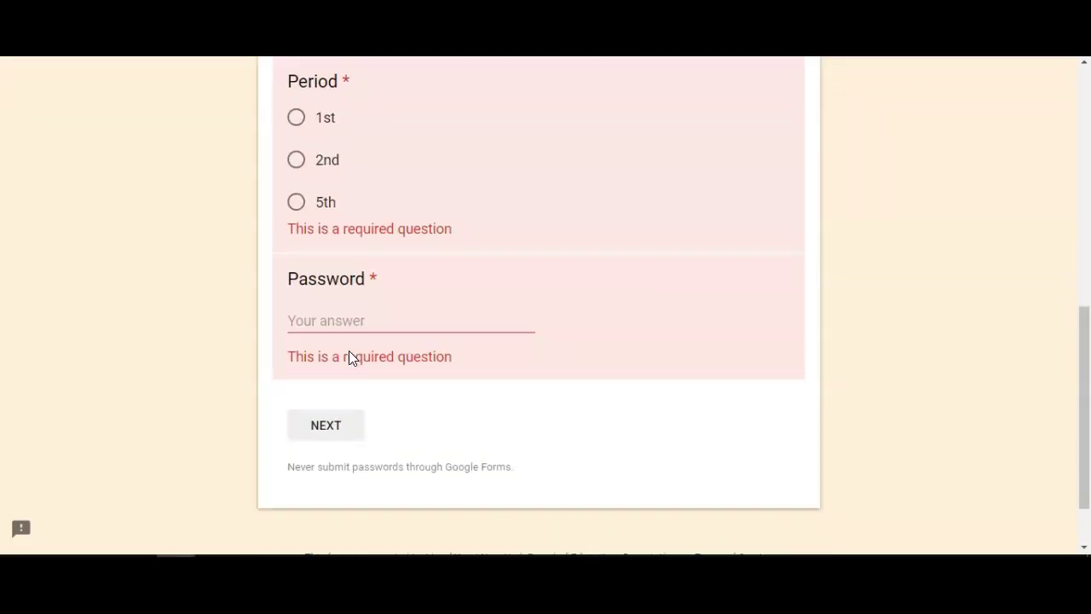
{"action": "scroll", "coordinate": [348, 356], "scroll_direction": "up", "scroll_amount": 1}
{"action": "scroll", "coordinate": [349, 356], "scroll_direction": "up", "scroll_amount": 3}
{"action": "scroll", "coordinate": [348, 350], "scroll_direction": "up", "scroll_amount": 1}
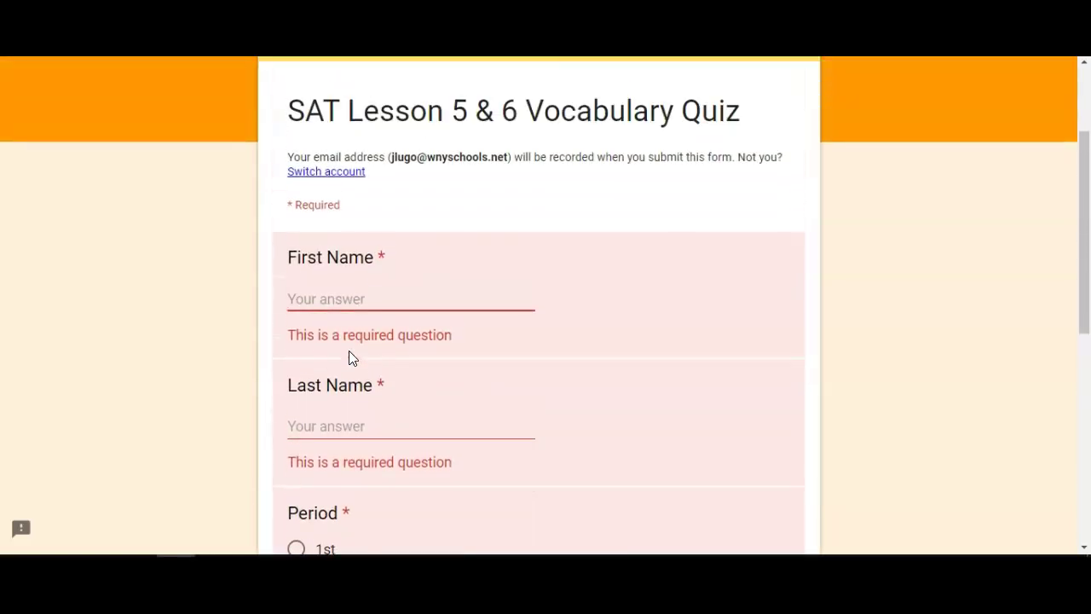
- Enter a first and last name and choose period 1st
{"action": "left_click", "coordinate": [337, 300]}
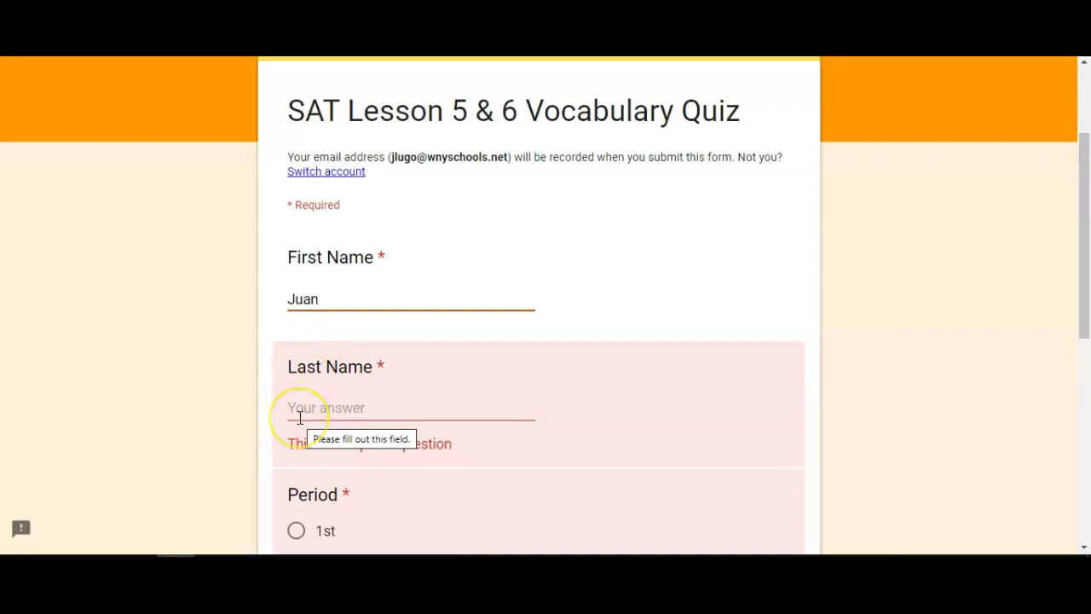
{"action": "left_click", "coordinate": [300, 413]}
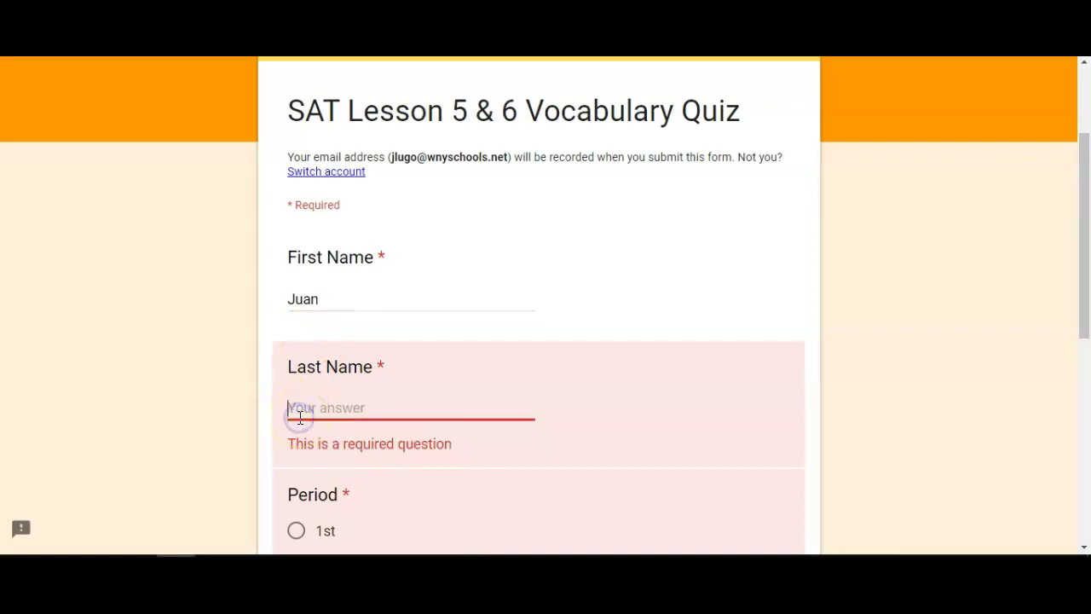
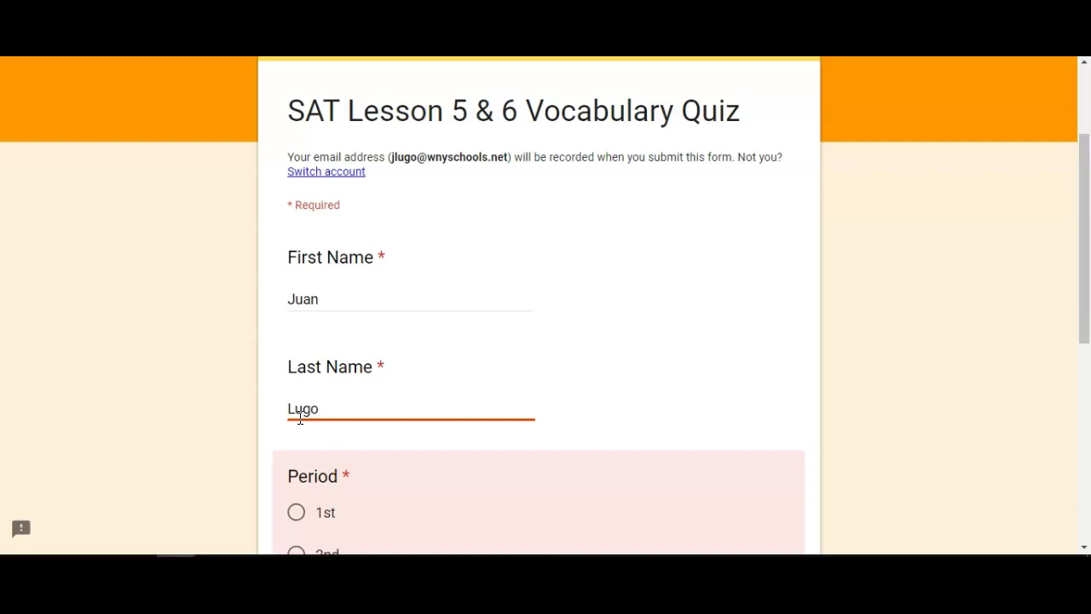
{"action": "left_click", "coordinate": [296, 512]}
{"action": "scroll", "coordinate": [295, 516], "scroll_direction": "down", "scroll_amount": 3}
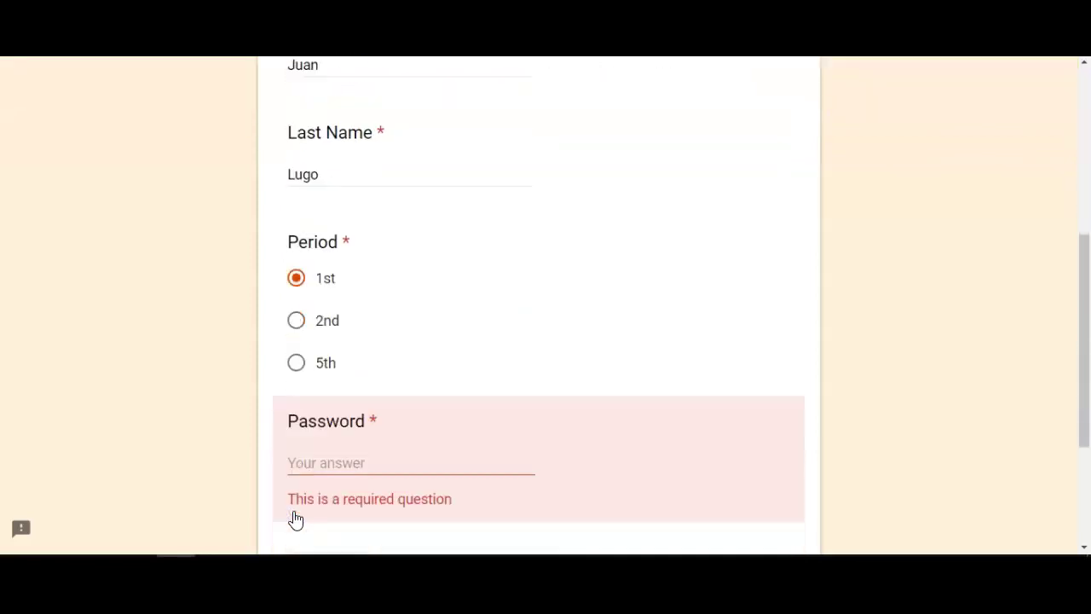
{"action": "scroll", "coordinate": [295, 518], "scroll_direction": "down", "scroll_amount": 2}
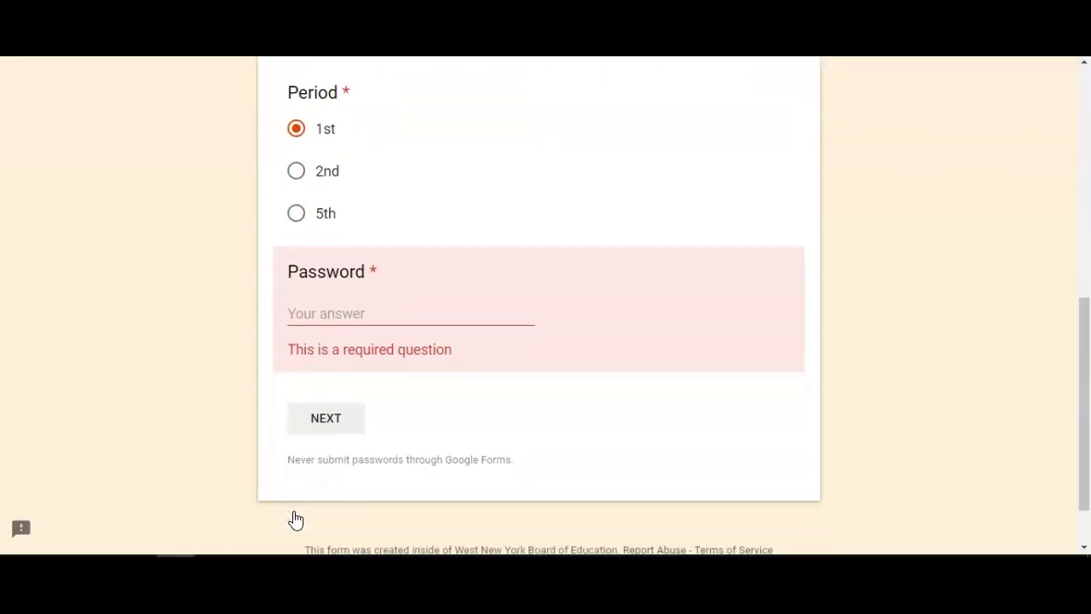
- Try a wrong password to trigger Try Again, then replace it with the correct password
{"action": "left_click", "coordinate": [329, 316]}
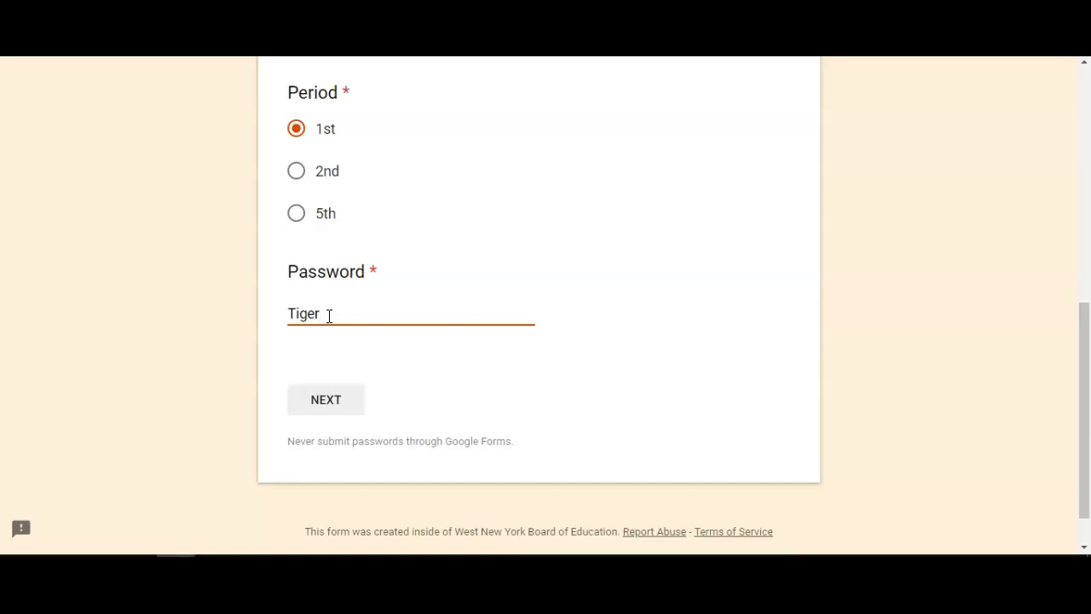
{"action": "left_click", "coordinate": [331, 404]}
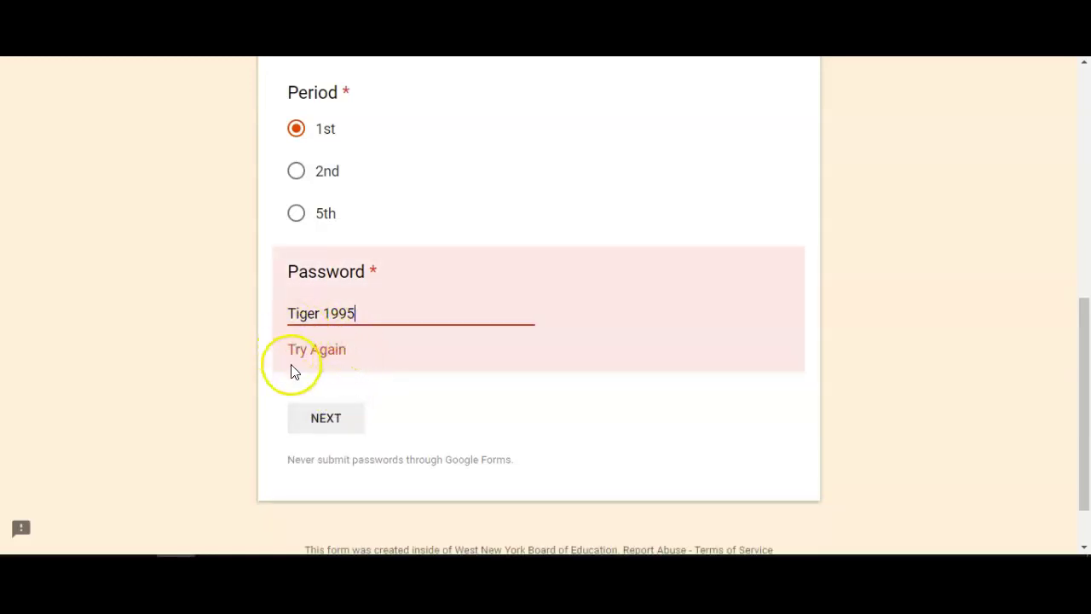
{"action": "left_click", "coordinate": [320, 313]}
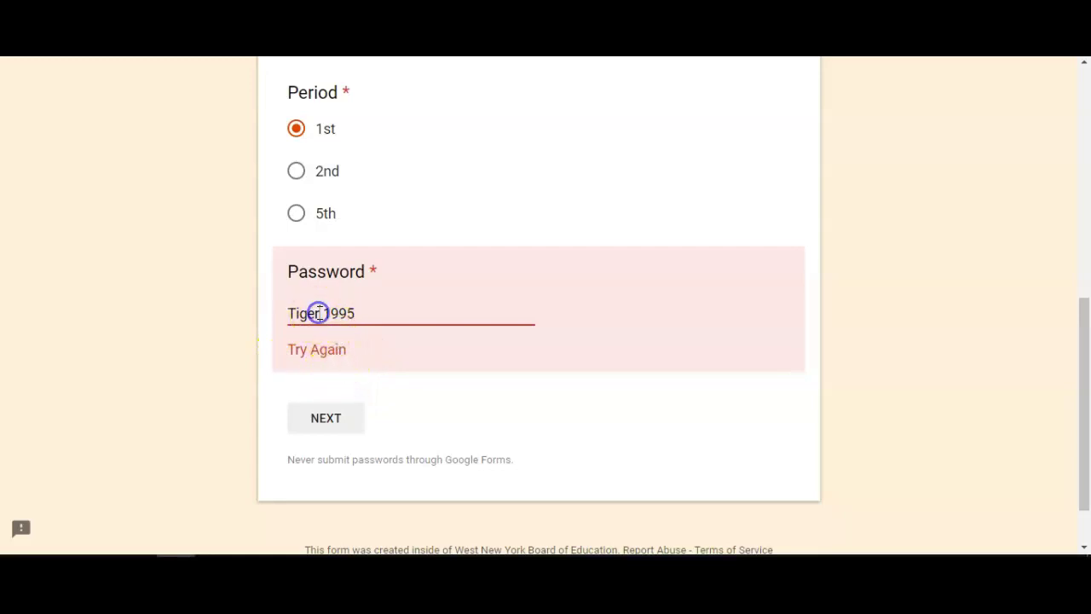
{"action": "triple_click", "coordinate": [320, 313]}
{"action": "key", "text": "BackSpace"}
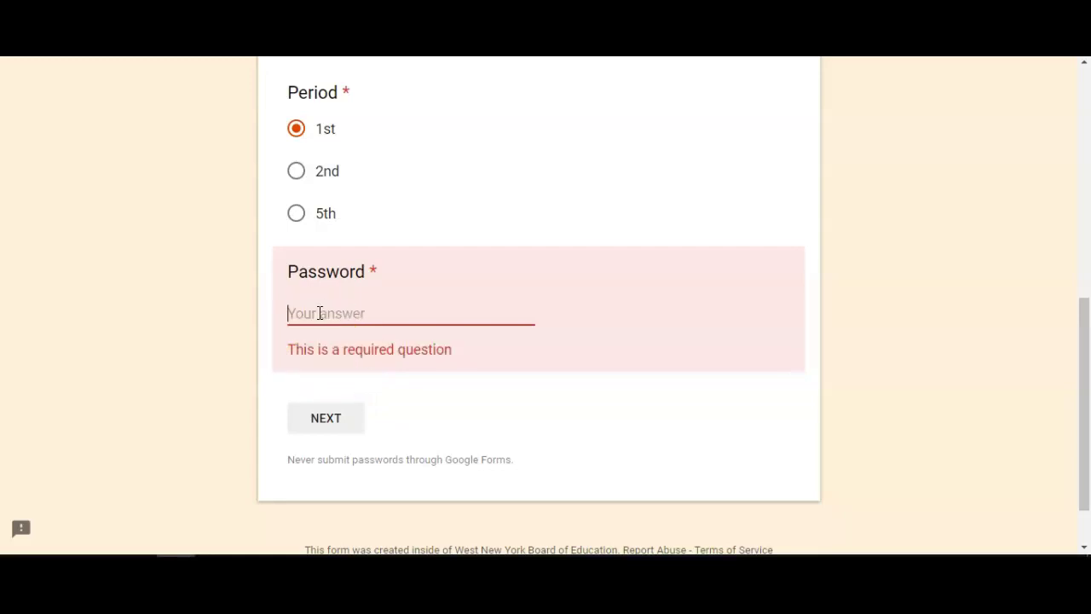
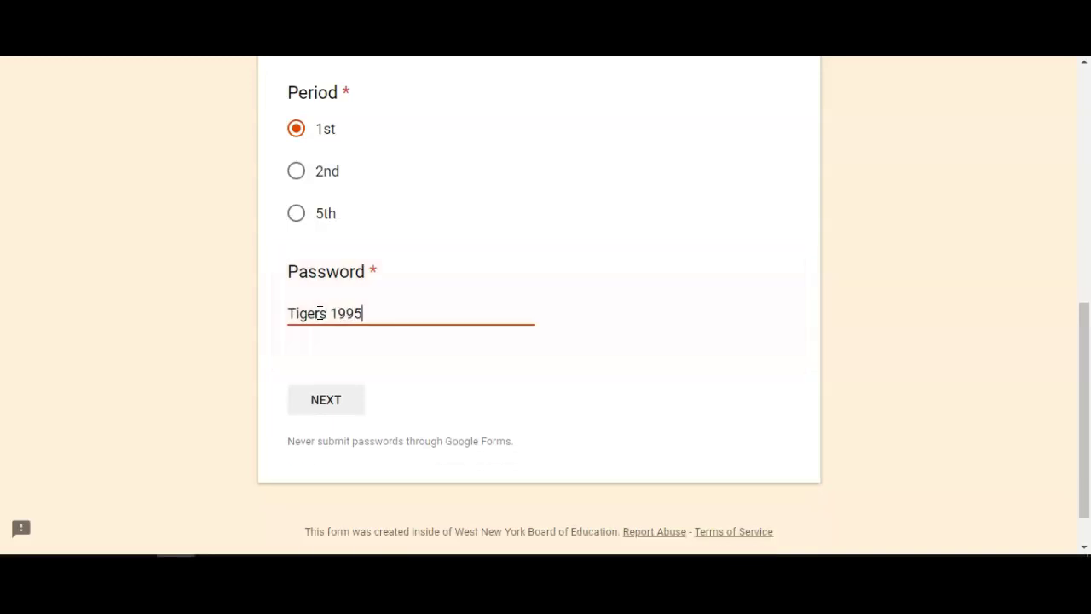
- Advance to section 2, answer Friday for Day of The week, and submit
{"action": "left_click", "coordinate": [338, 398]}
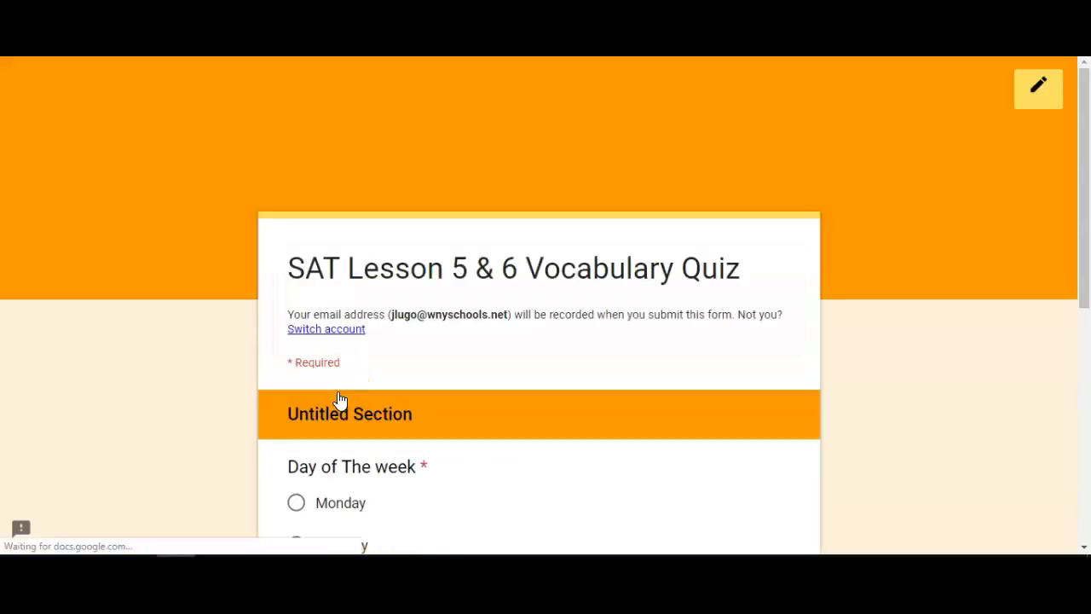
{"action": "scroll", "coordinate": [338, 398], "scroll_direction": "down", "scroll_amount": 1}
{"action": "scroll", "coordinate": [339, 398], "scroll_direction": "down", "scroll_amount": 2}
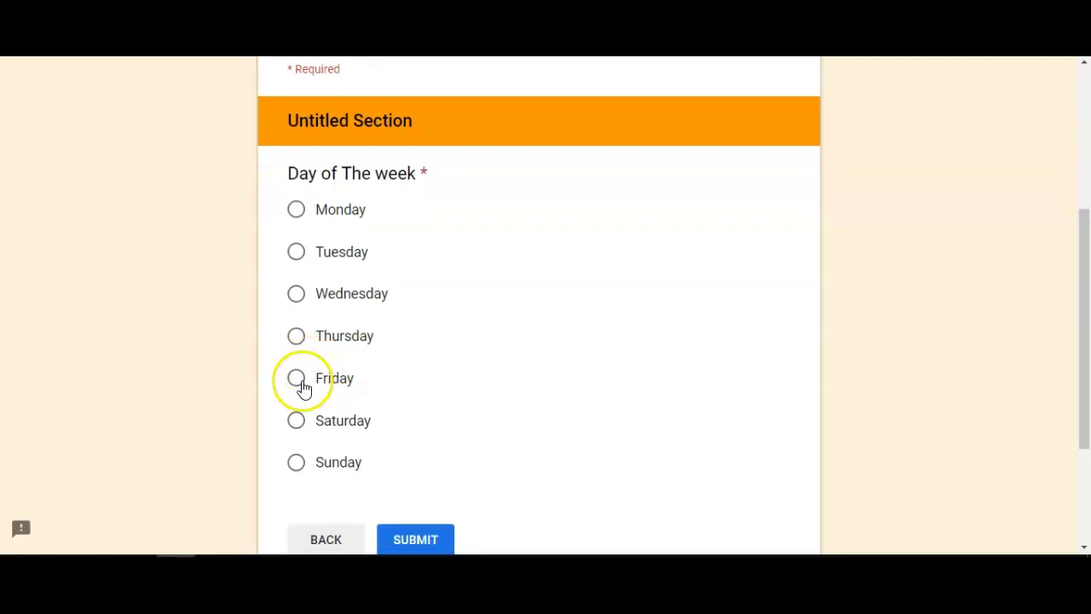
{"action": "left_click", "coordinate": [298, 385]}
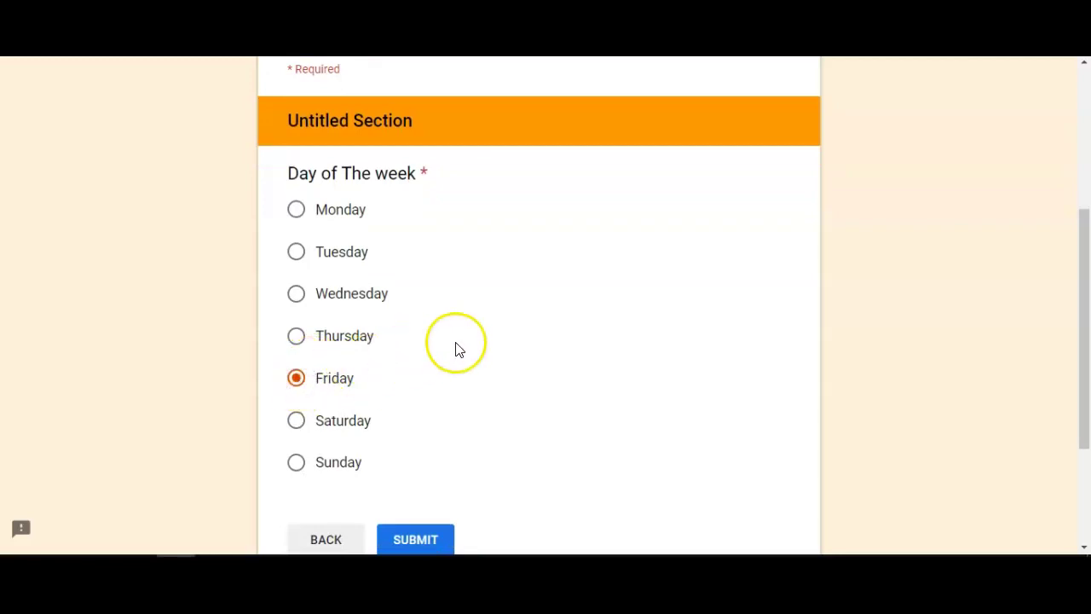
{"action": "scroll", "coordinate": [456, 349], "scroll_direction": "down", "scroll_amount": 2}
{"action": "left_click", "coordinate": [429, 401]}
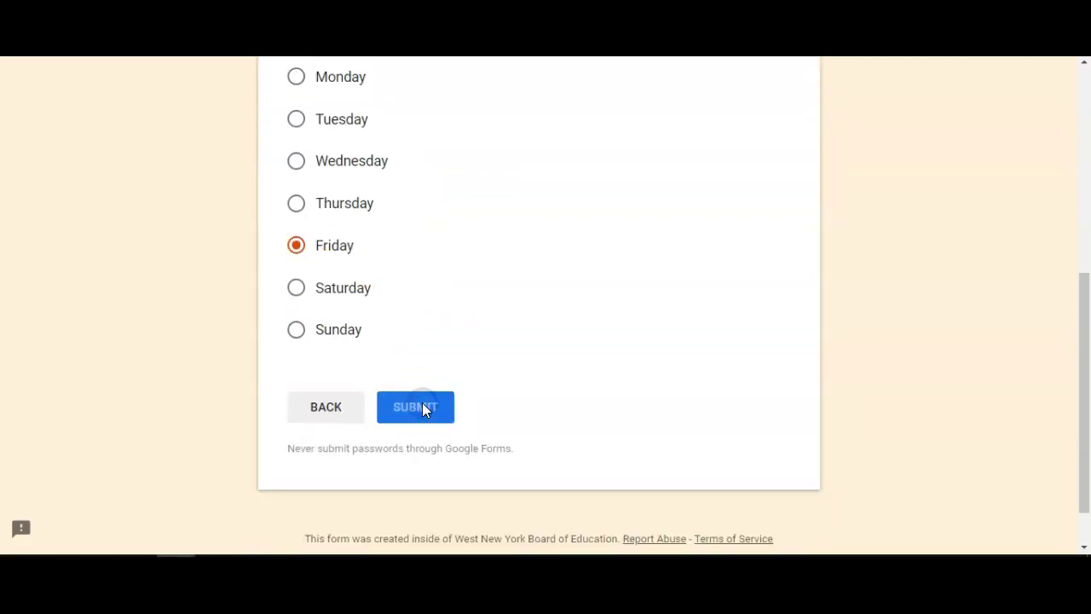